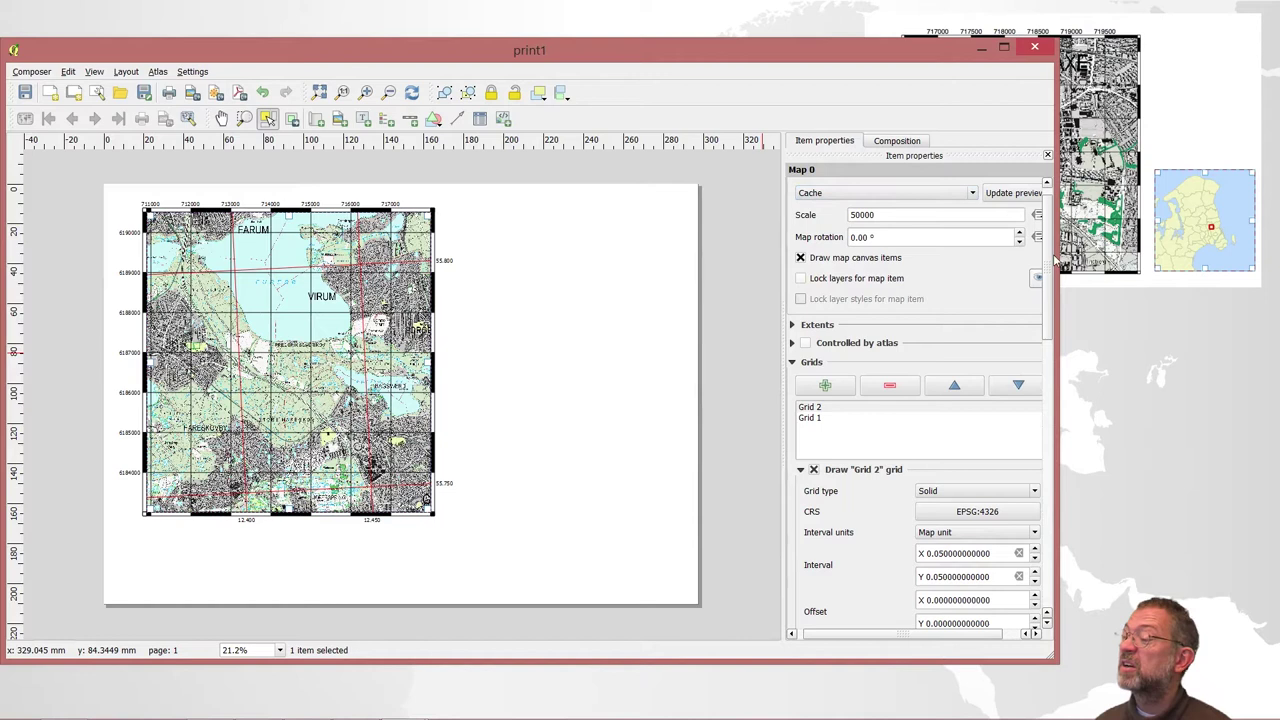
- Lock the layers of the Map 0 topographic map item so it stops following the main map
{"action": "scroll", "coordinate": [1052, 270], "scroll_direction": "up", "scroll_amount": 1}
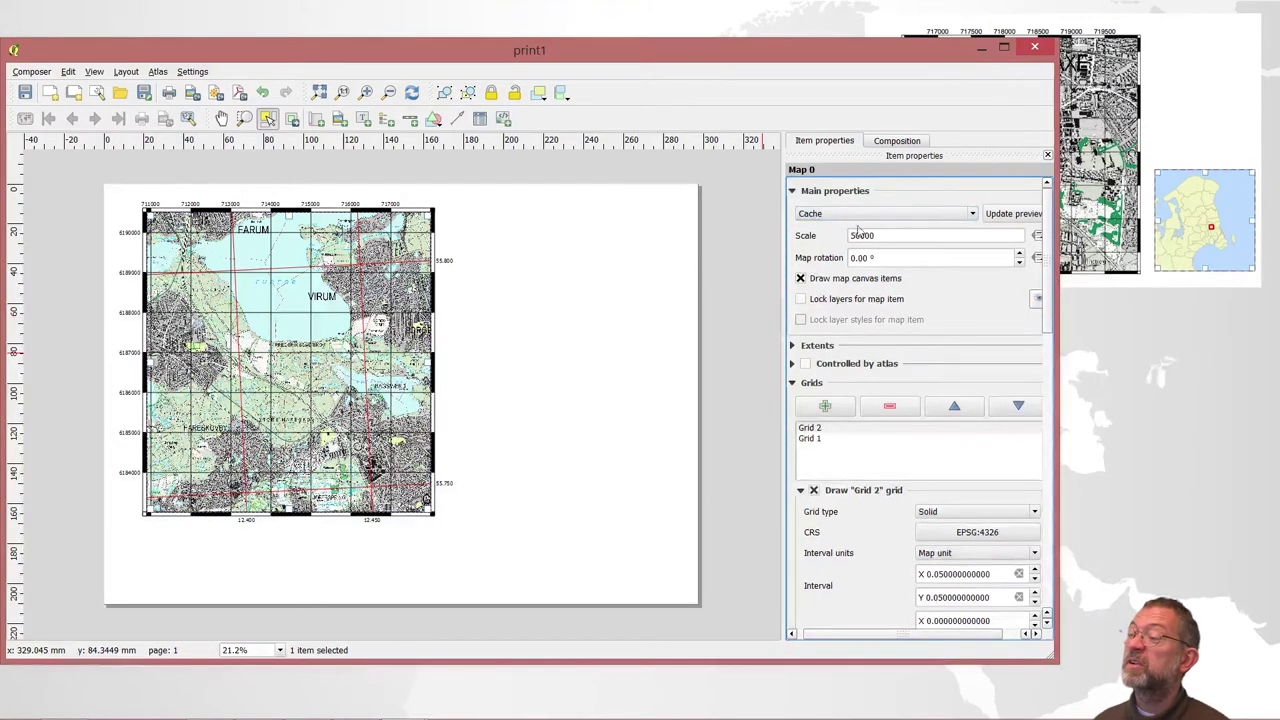
{"action": "left_click", "coordinate": [800, 299]}
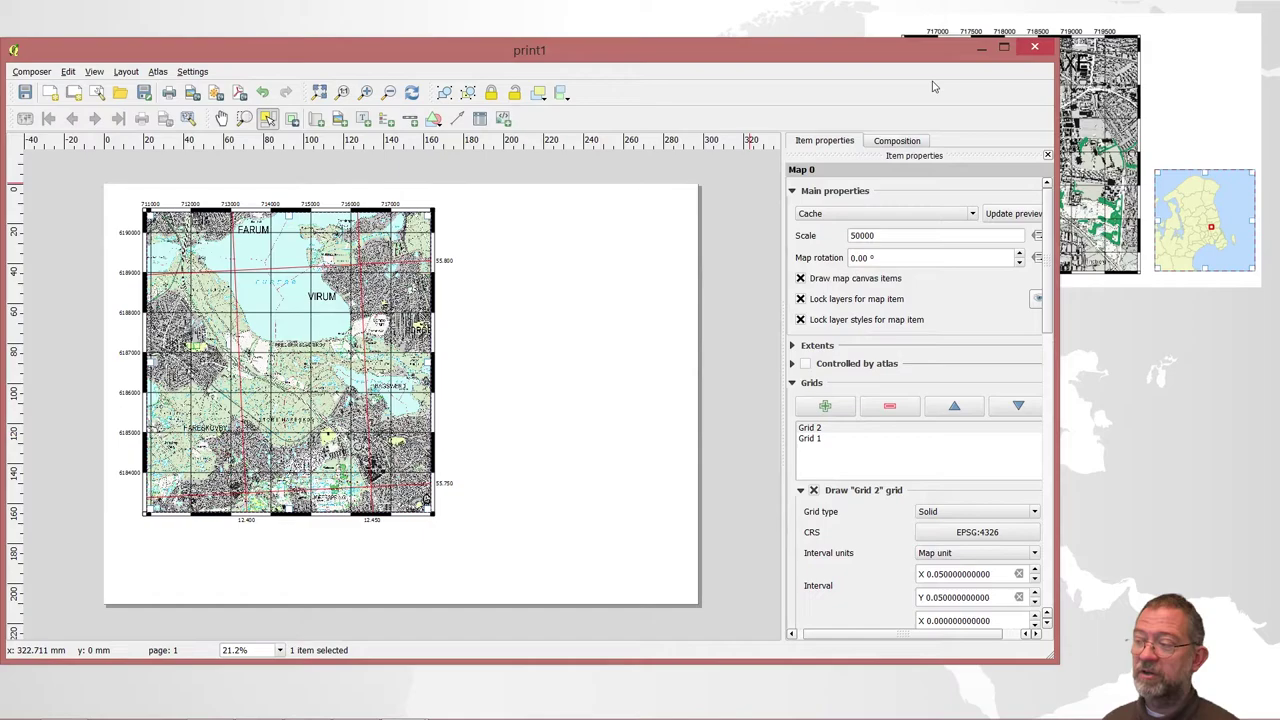
- In the main QGIS window, create two layer groups, group1 and group2, in the Layers panel
{"action": "key", "text": "alt+Tab"}
{"action": "key", "text": "alt+Tab"}
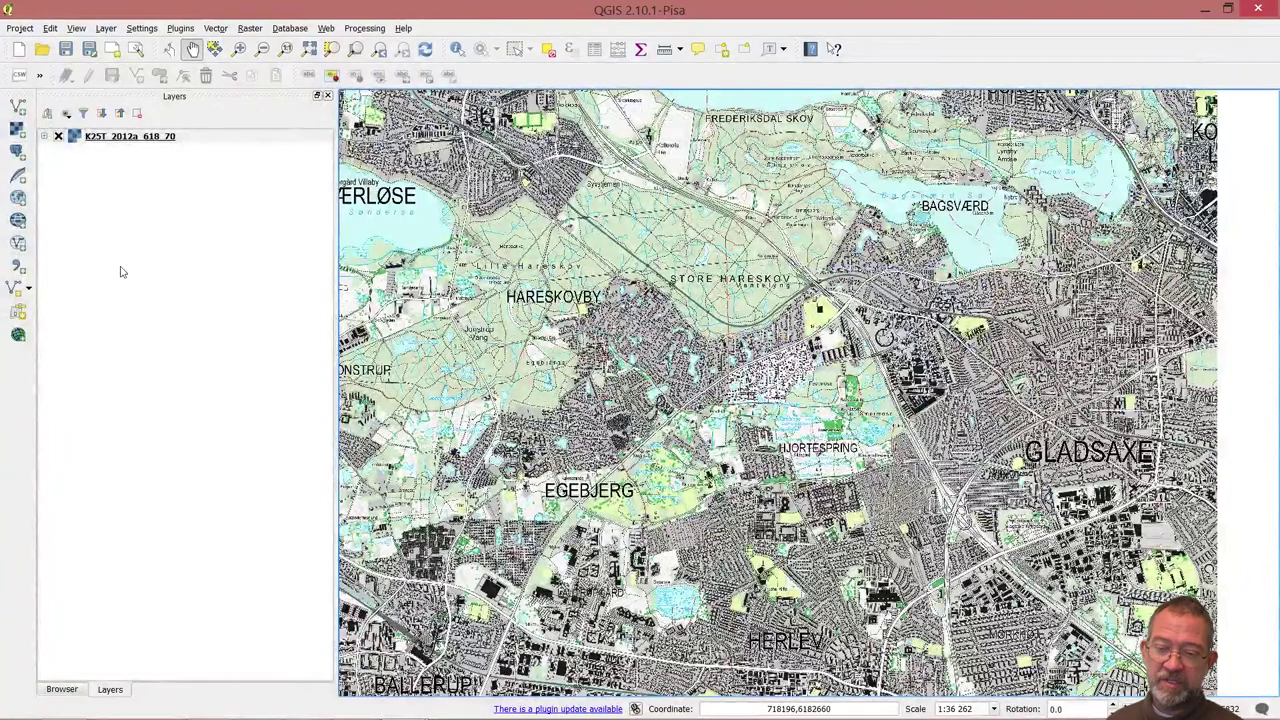
{"action": "right_click", "coordinate": [120, 271]}
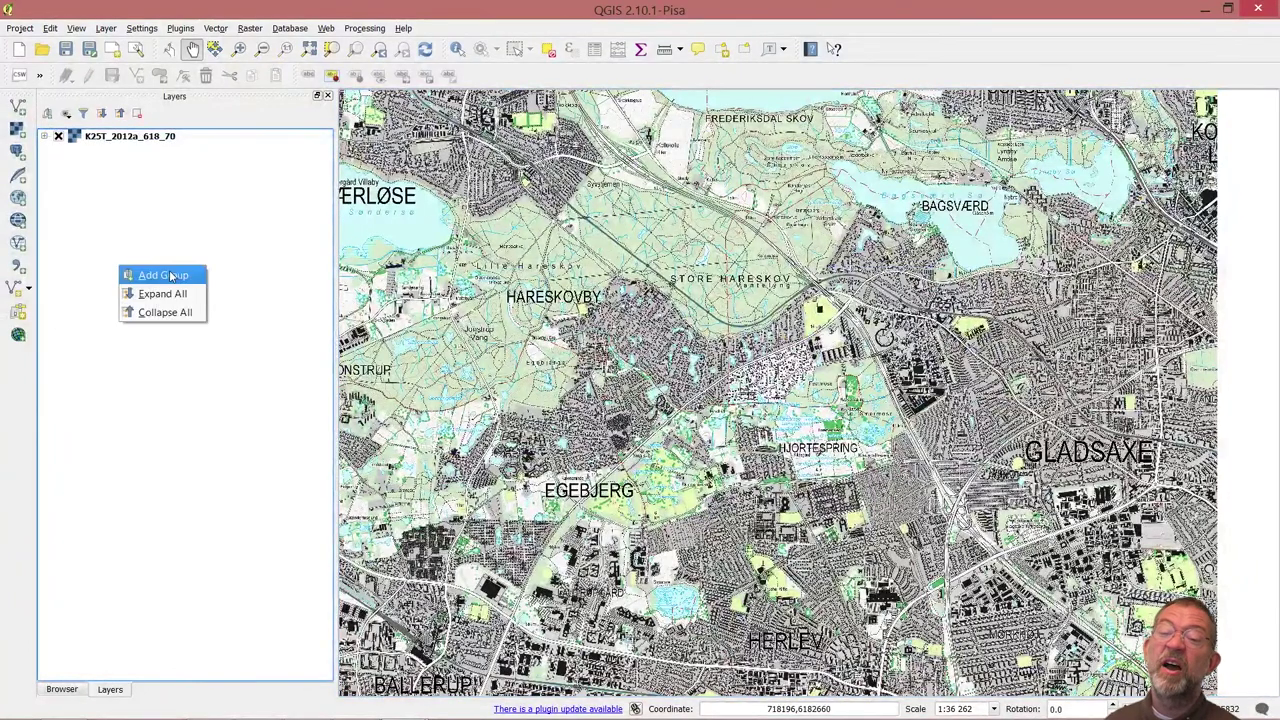
{"action": "left_click", "coordinate": [170, 276]}
{"action": "right_click", "coordinate": [159, 265]}
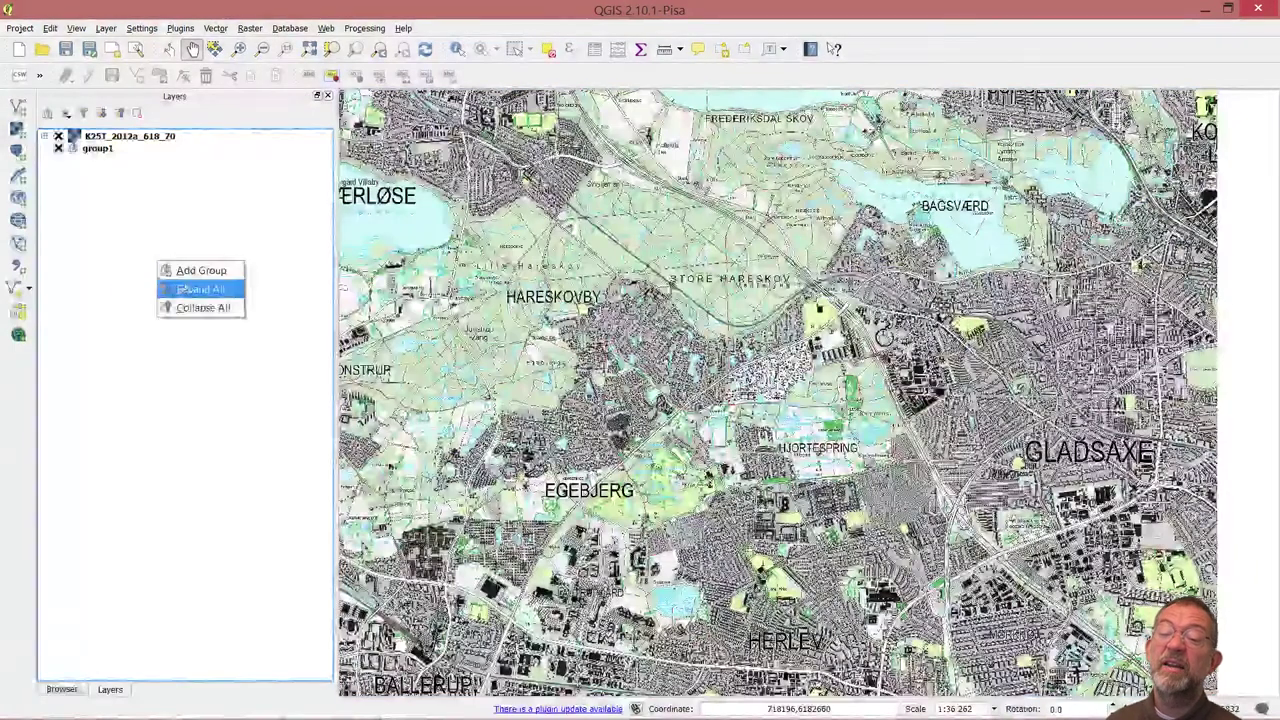
{"action": "left_click", "coordinate": [195, 270]}
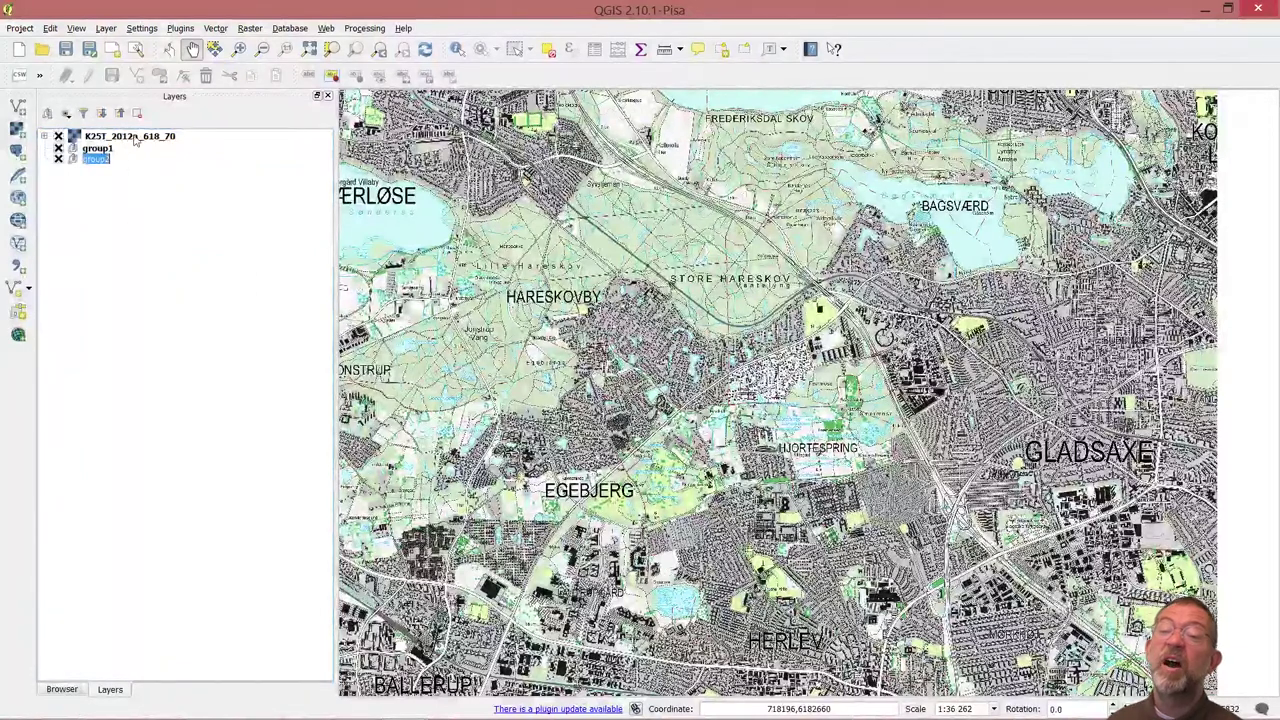
- Move K25T_2012a_618_70 into group1 and toggle group1's visibility off and back on
{"action": "left_click_drag", "start_coordinate": [136, 141], "coordinate": [136, 156]}
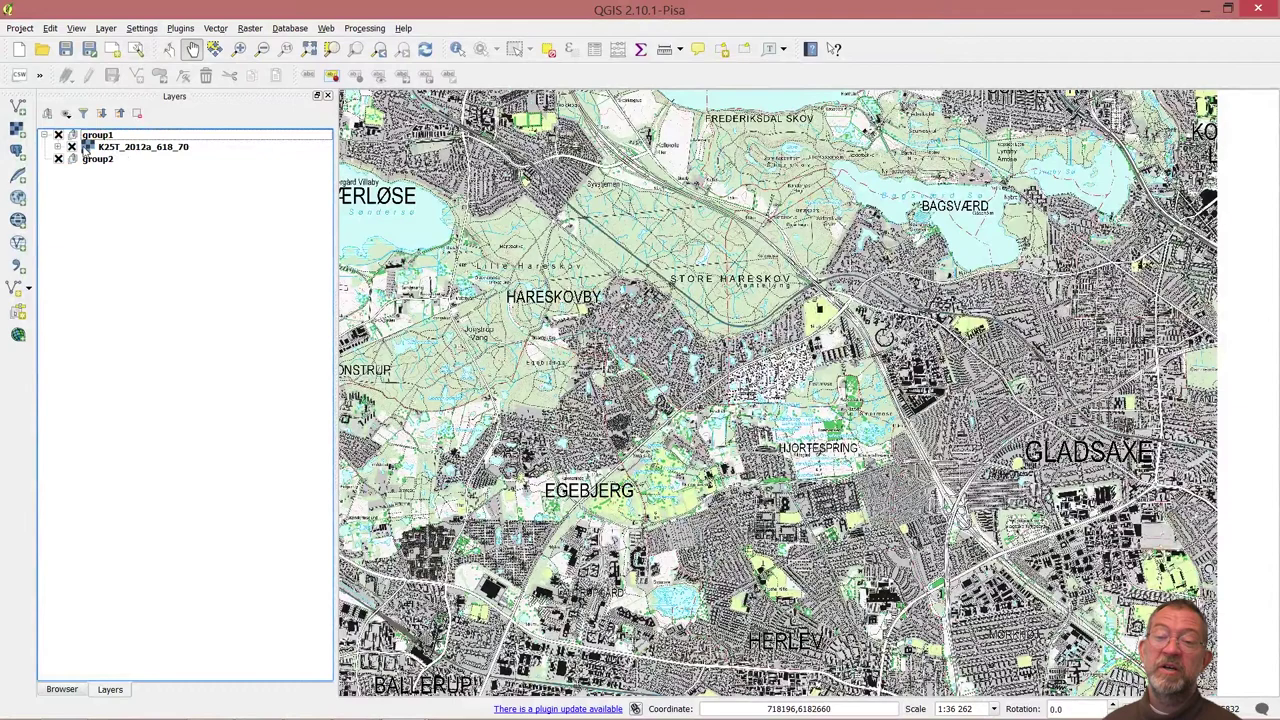
{"action": "left_click", "coordinate": [58, 135]}
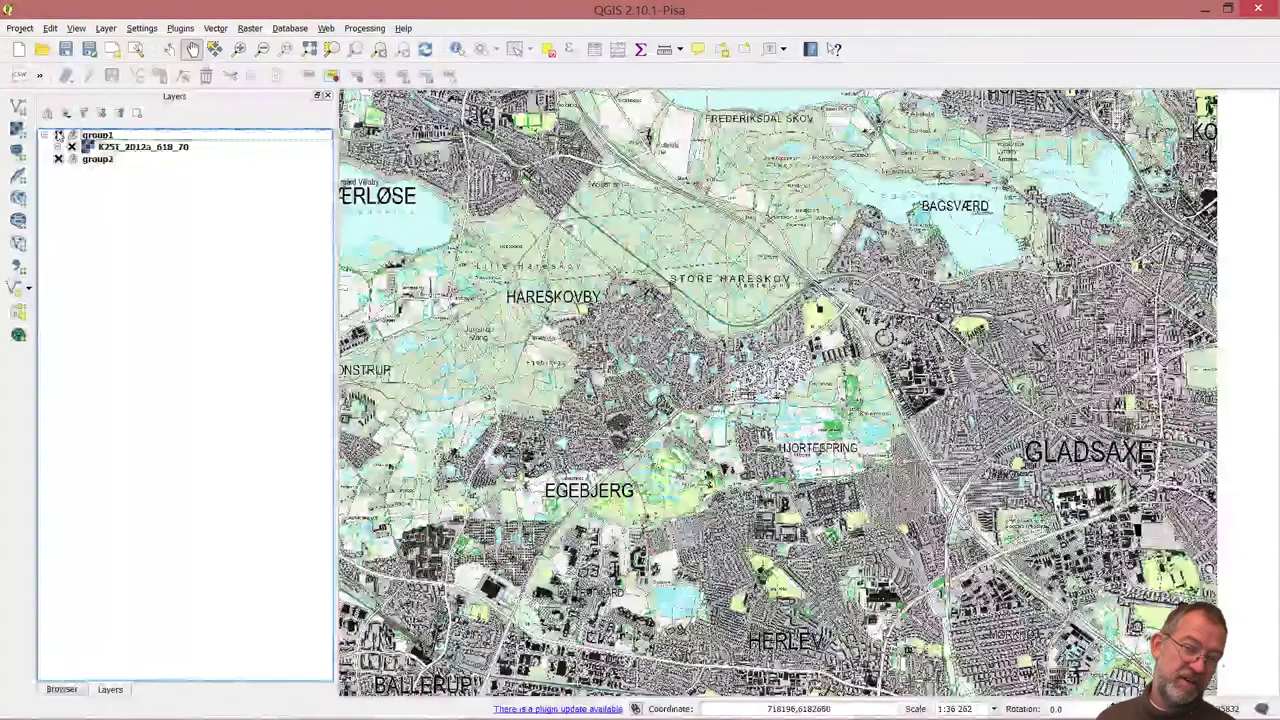
{"action": "left_click", "coordinate": [58, 135]}
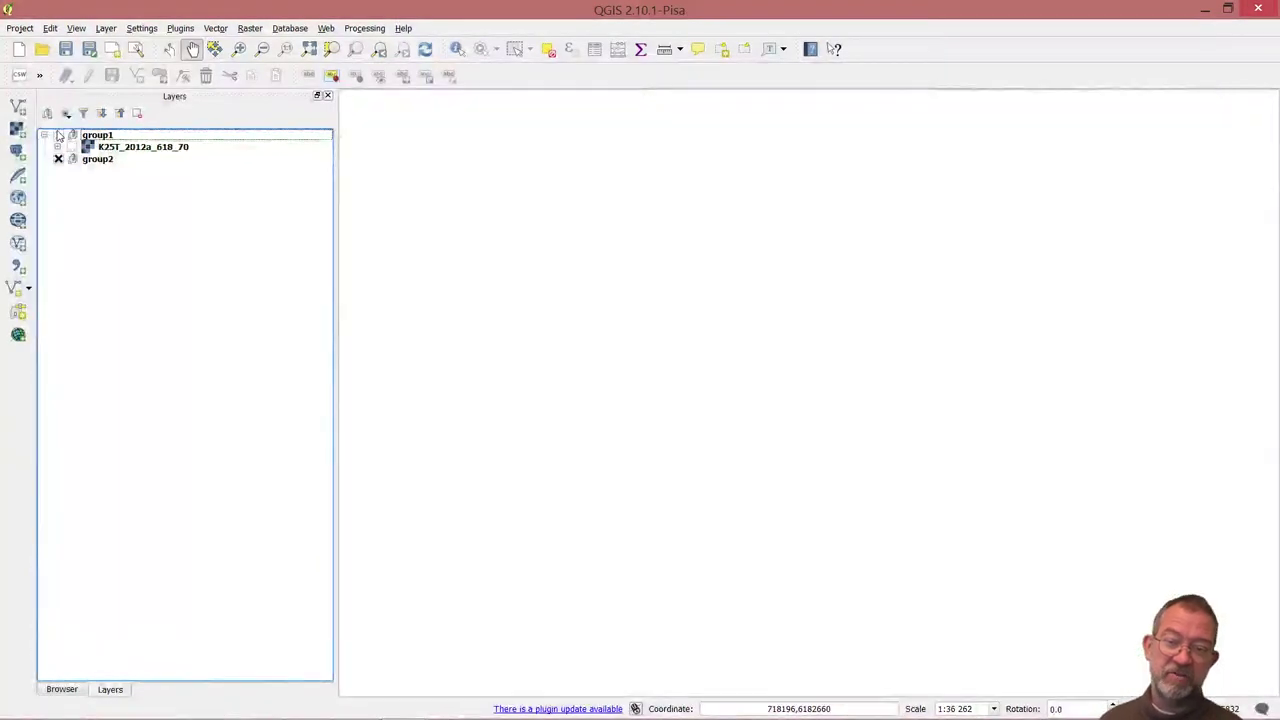
{"action": "left_click", "coordinate": [58, 135]}
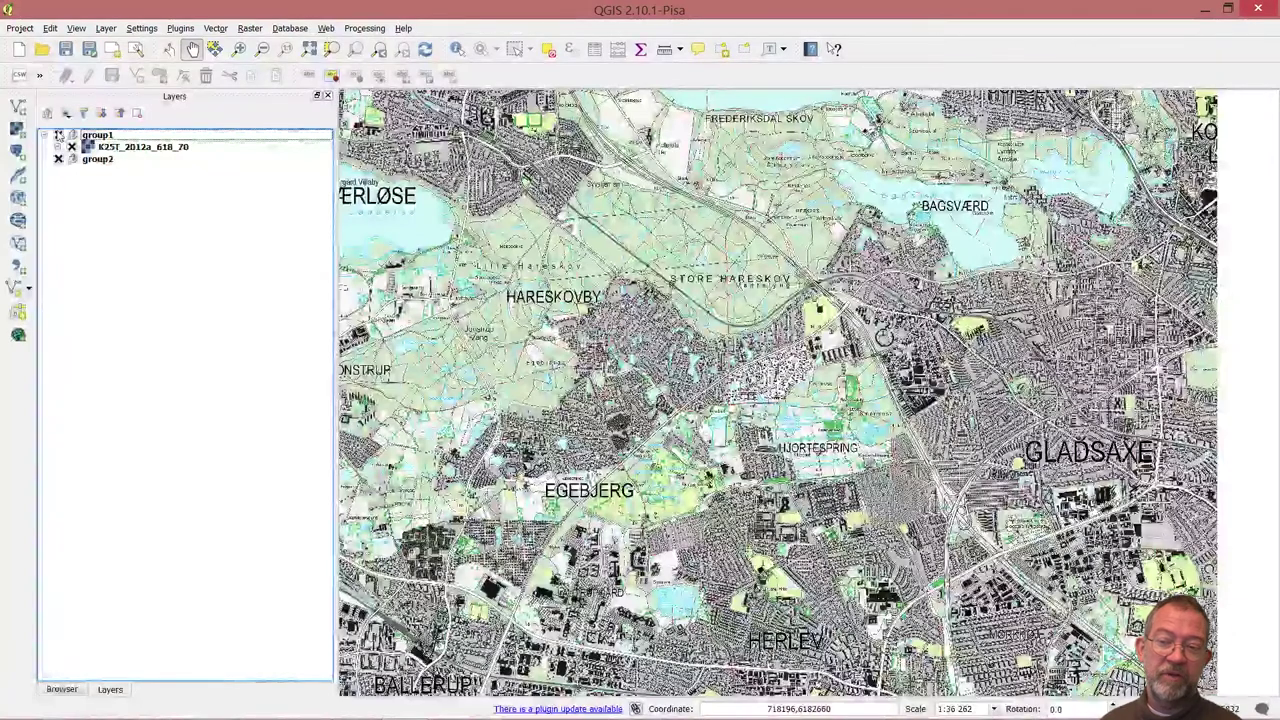
{"action": "left_click", "coordinate": [58, 135]}
{"action": "left_click", "coordinate": [58, 135]}
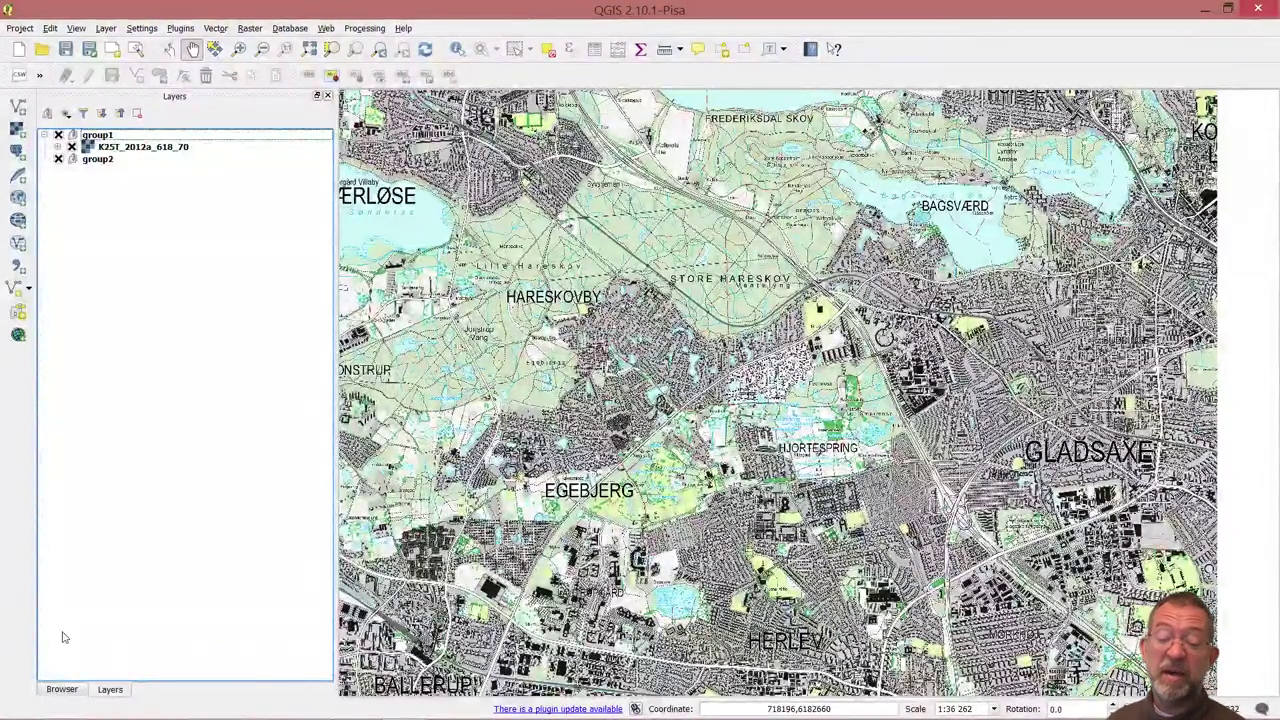
- With group2 selected, drag KOMMUNE_500k_2d.shp from the Browser's ADM folder onto the map
{"action": "left_click", "coordinate": [101, 165]}
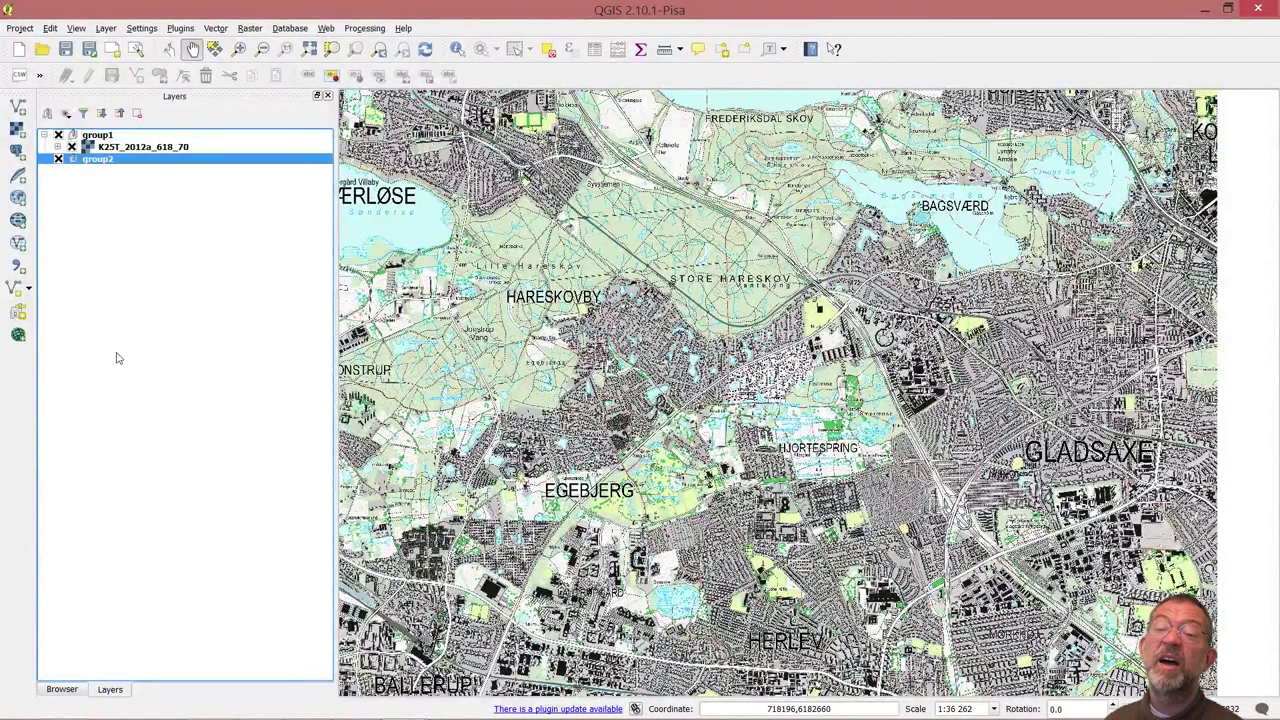
{"action": "left_click", "coordinate": [72, 694]}
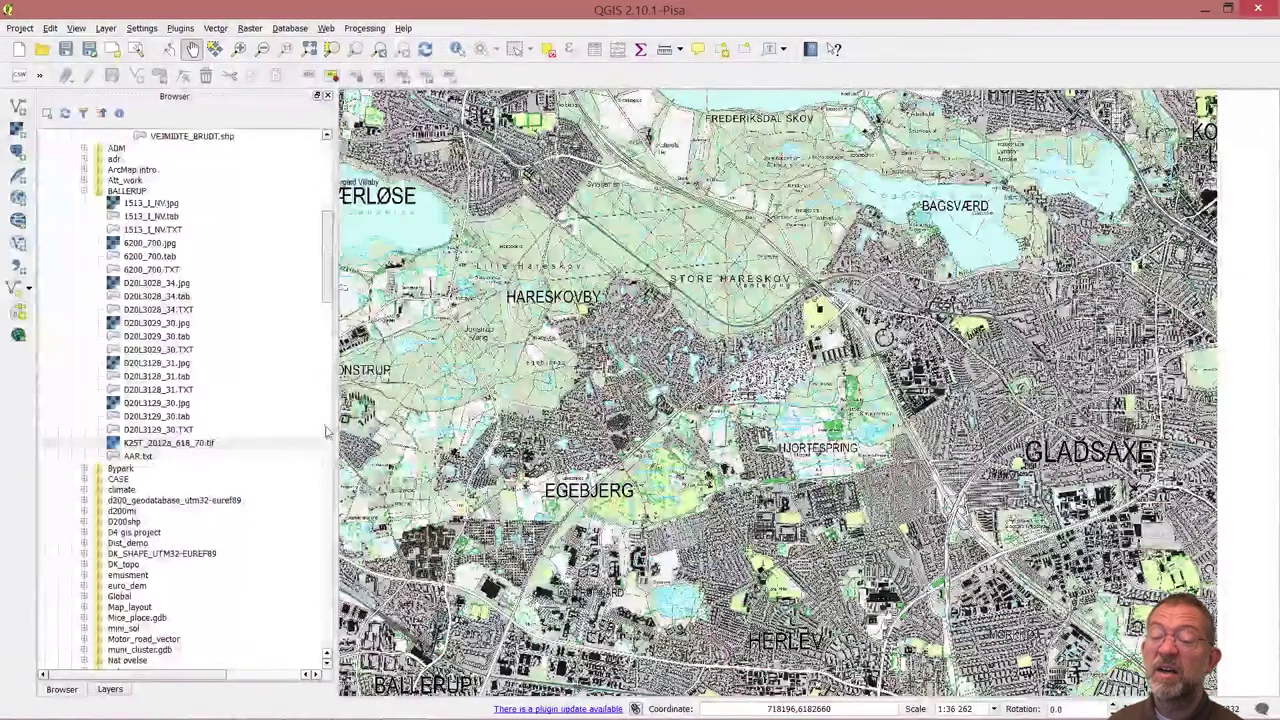
{"action": "scroll", "coordinate": [330, 258], "scroll_direction": "up", "scroll_amount": 1}
{"action": "scroll", "coordinate": [100, 374], "scroll_direction": "up", "scroll_amount": 6}
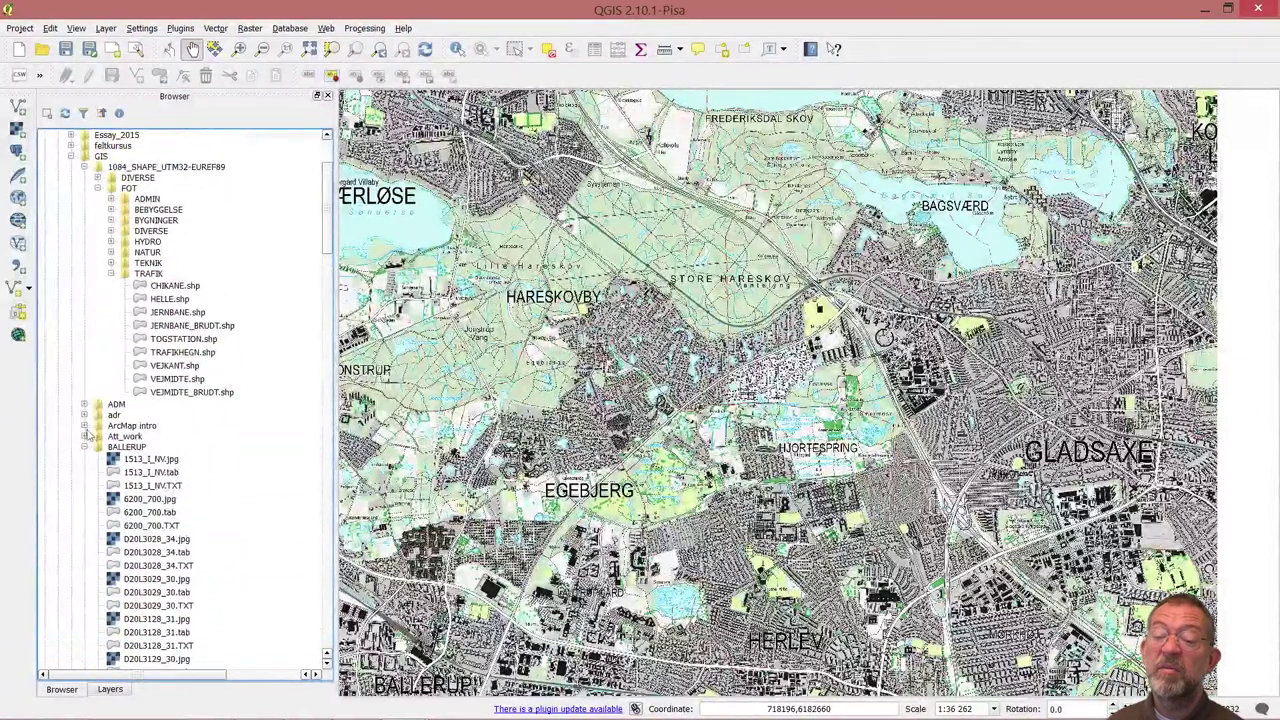
{"action": "left_click", "coordinate": [84, 404]}
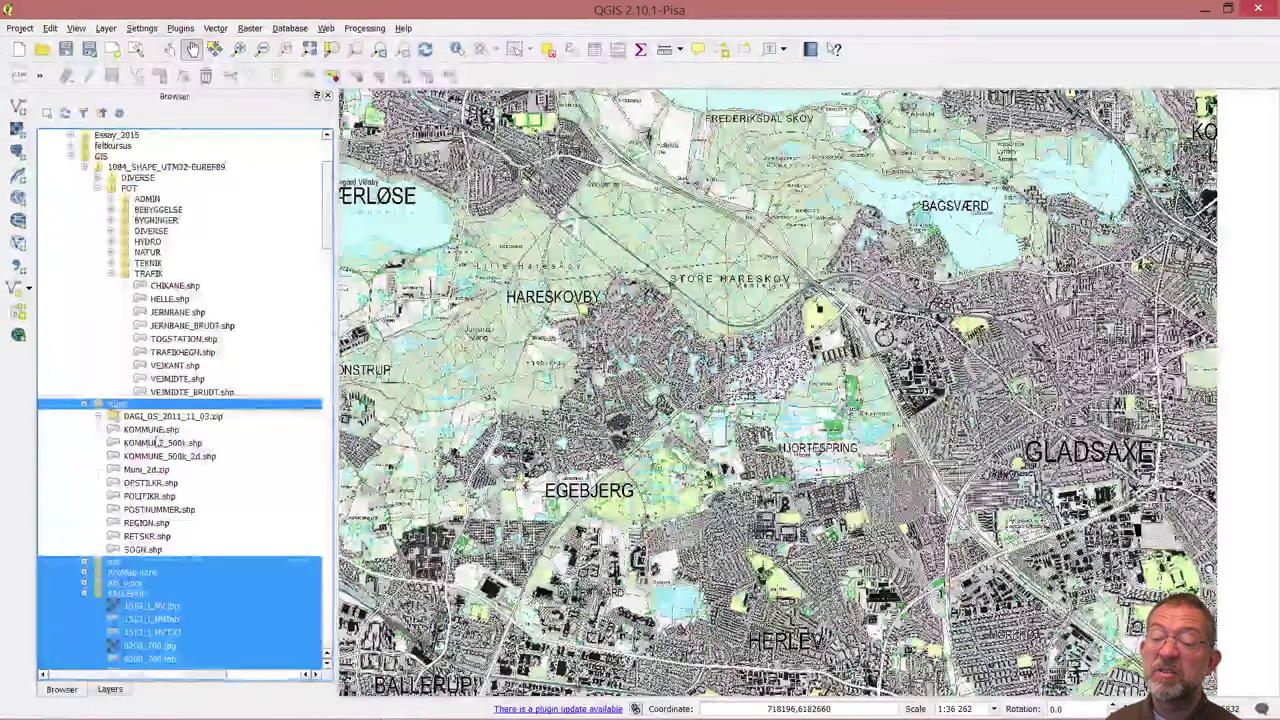
{"action": "left_click", "coordinate": [155, 441]}
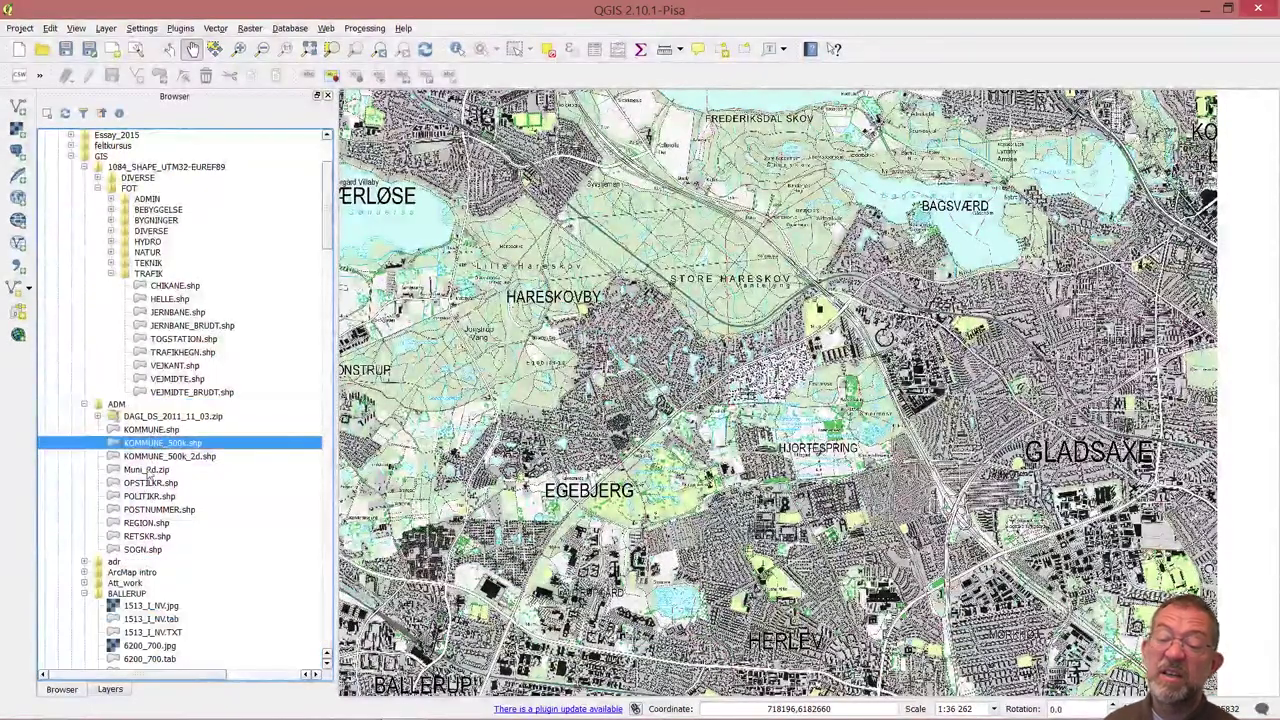
{"action": "left_click_drag", "start_coordinate": [146, 469], "coordinate": [572, 456]}
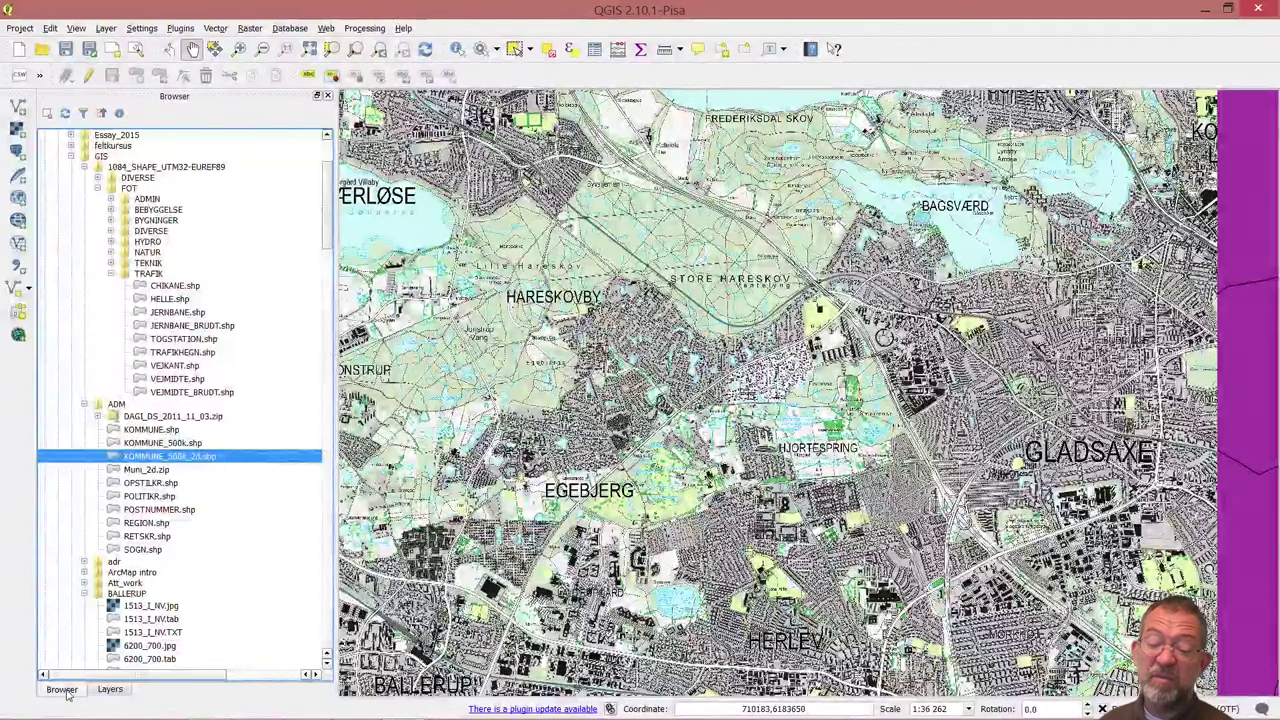
{"action": "left_click", "coordinate": [115, 690]}
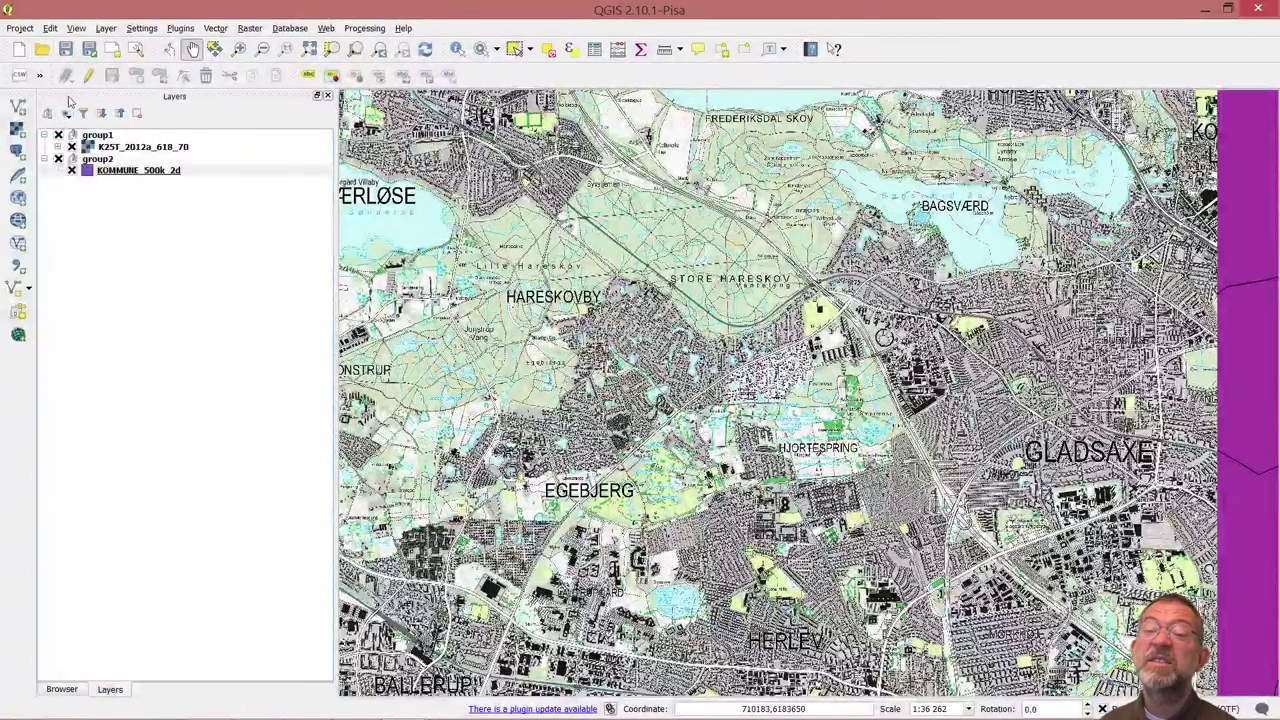
- Hide the topographic group and zoom the map to the full KOMMUNE_500k_2d layer
{"action": "left_click", "coordinate": [58, 134]}
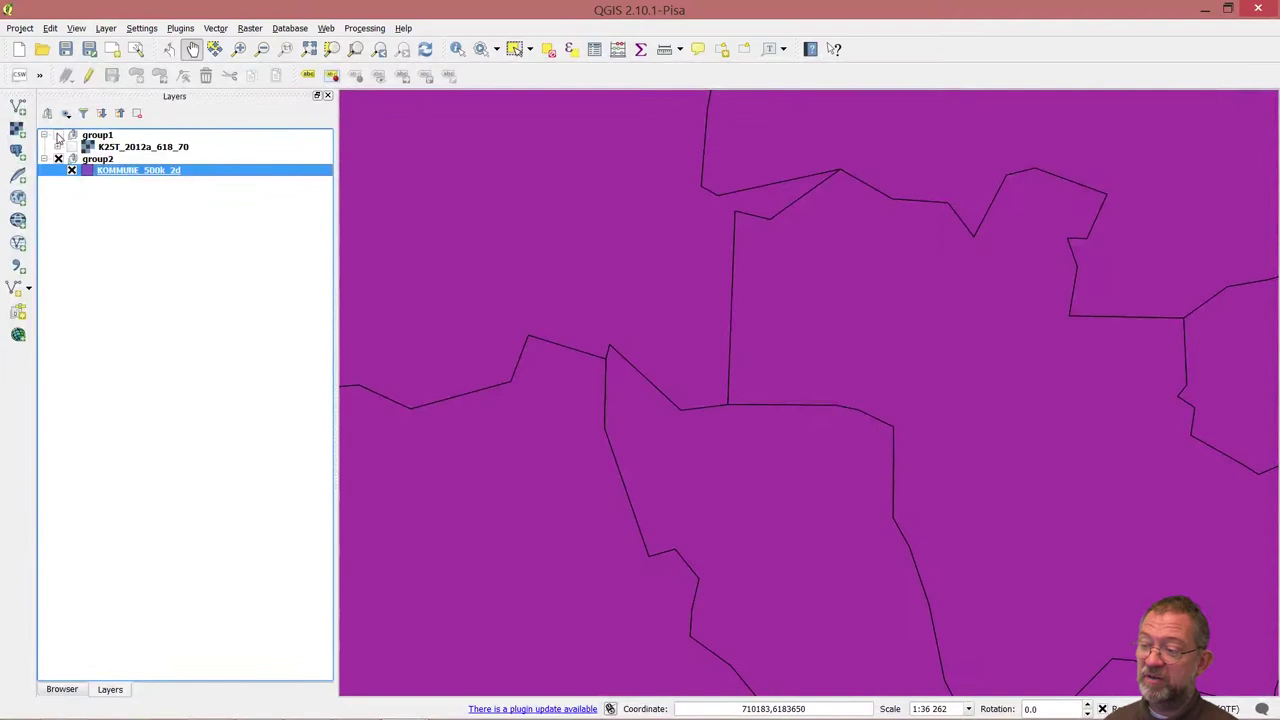
{"action": "right_click", "coordinate": [119, 172]}
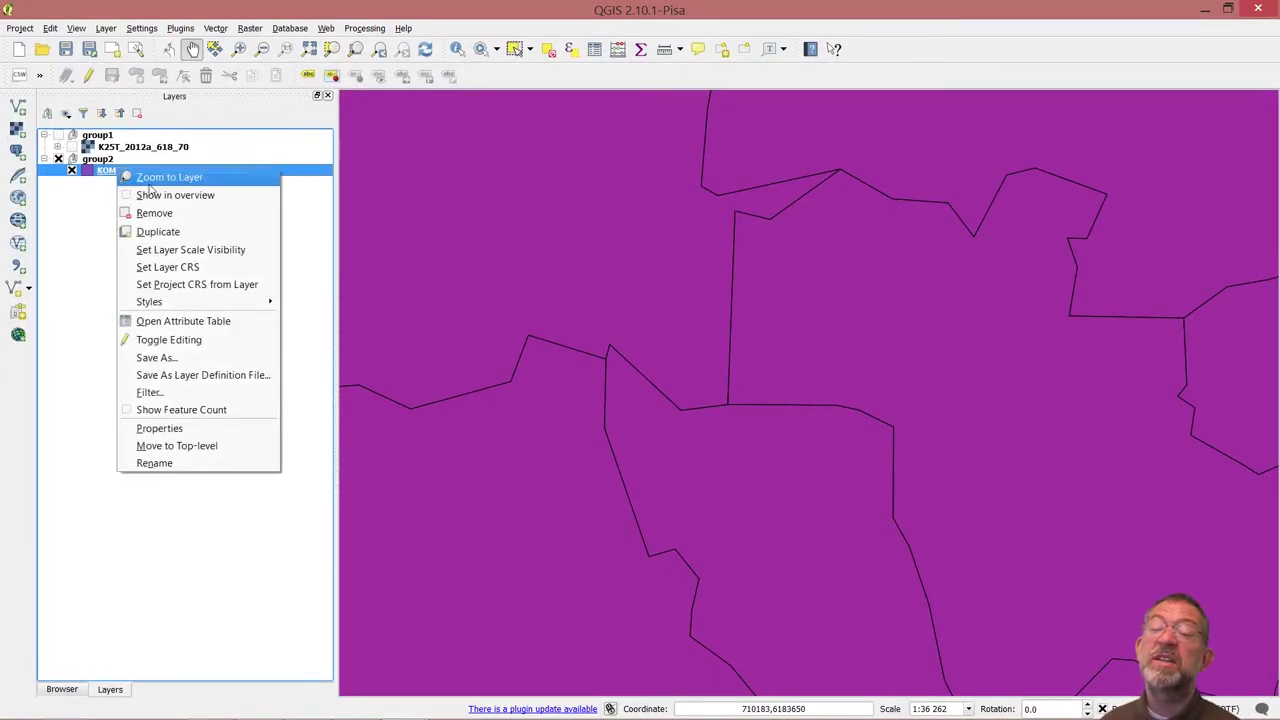
{"action": "left_click", "coordinate": [145, 178]}
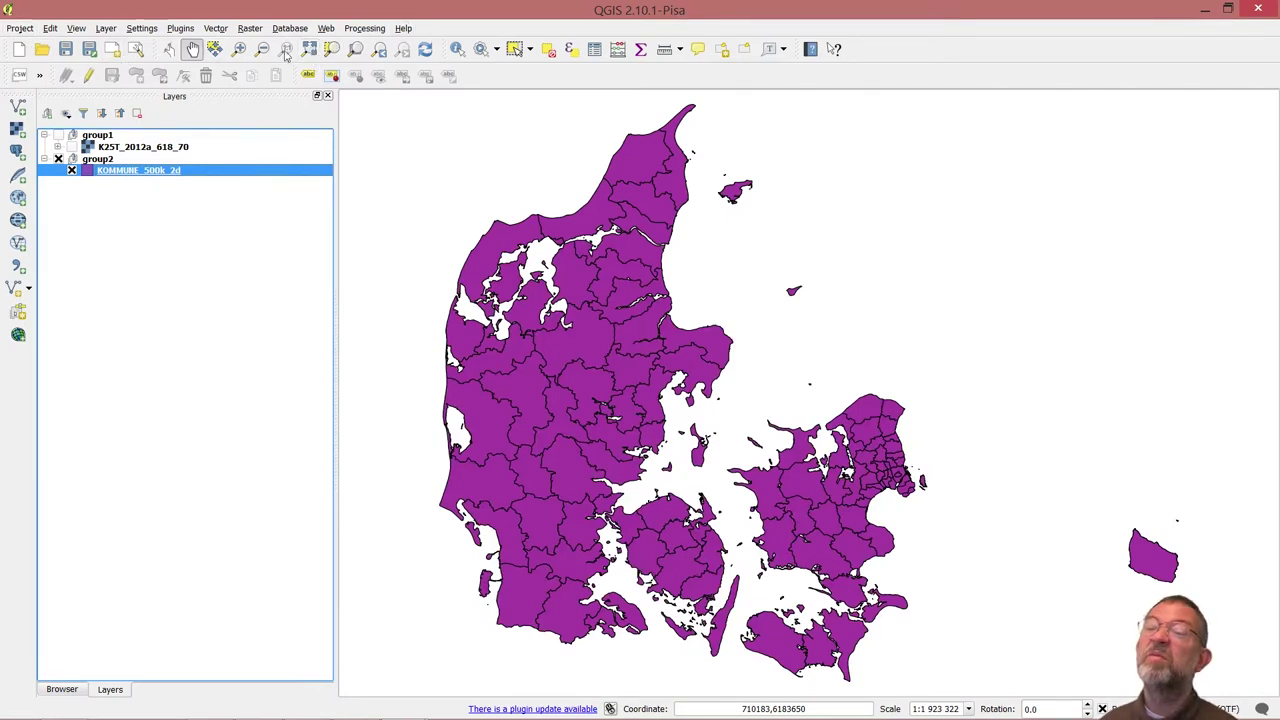
- Zoom and pan the main map to frame northeastern Zealand, then return to print1
{"action": "left_click", "coordinate": [238, 49]}
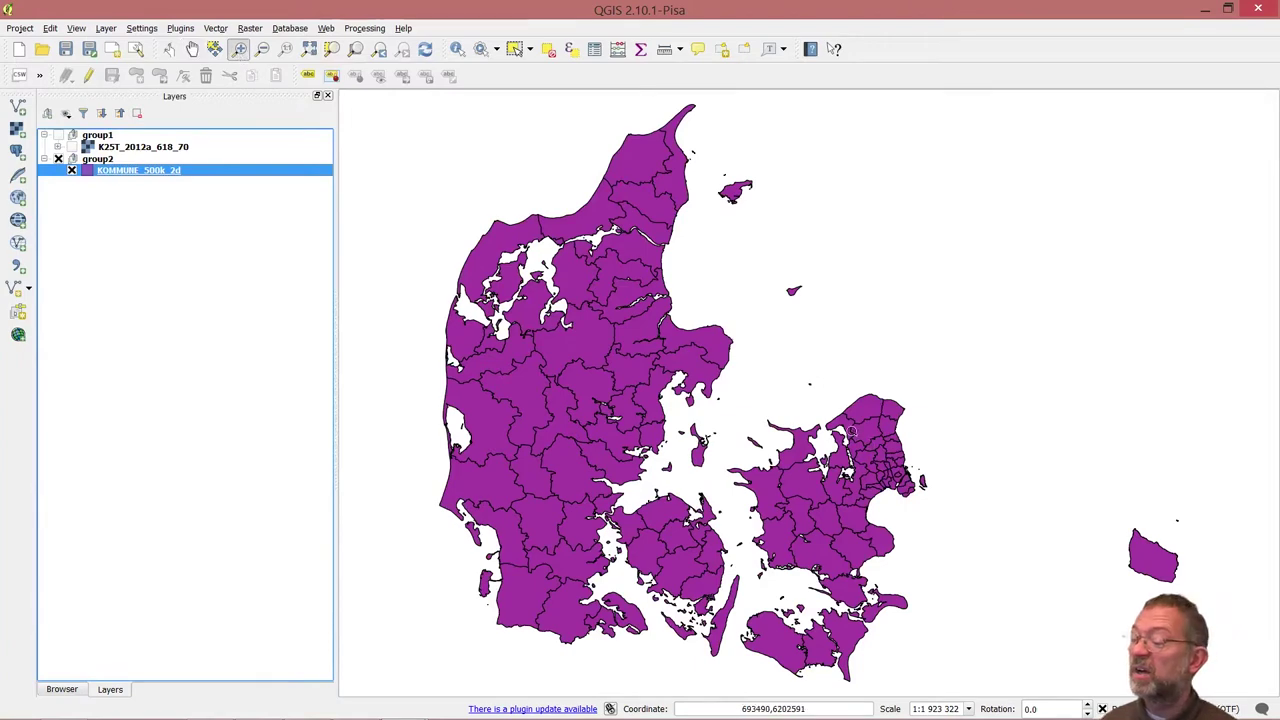
{"action": "left_click_drag", "start_coordinate": [843, 424], "coordinate": [924, 514]}
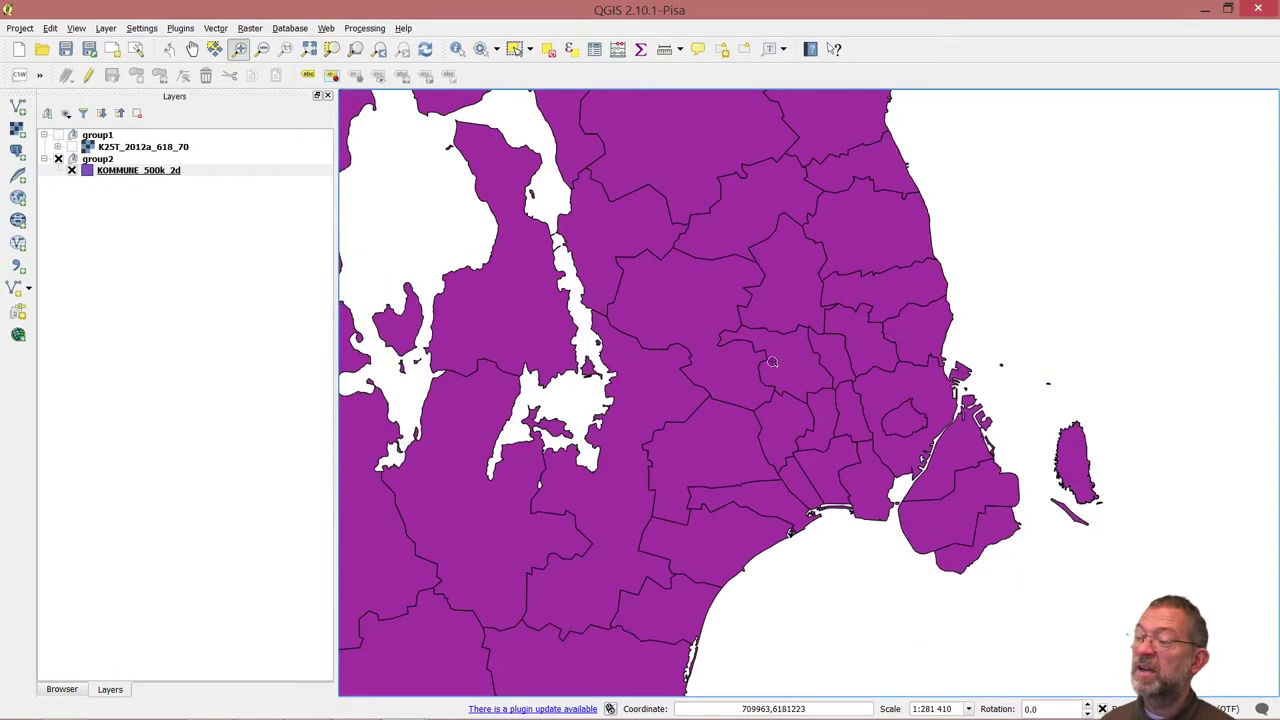
{"action": "left_click", "coordinate": [192, 49]}
{"action": "left_click_drag", "start_coordinate": [659, 278], "coordinate": [661, 425]}
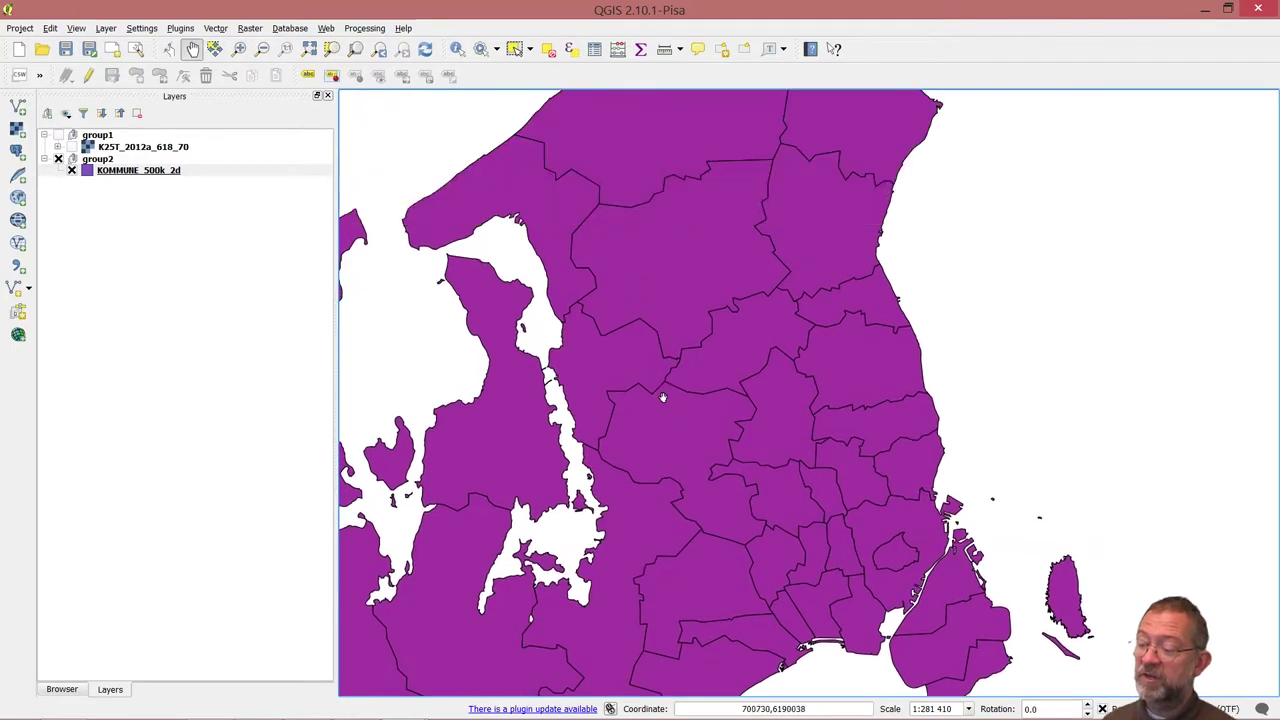
{"action": "left_click", "coordinate": [262, 49]}
{"action": "left_click", "coordinate": [618, 365]}
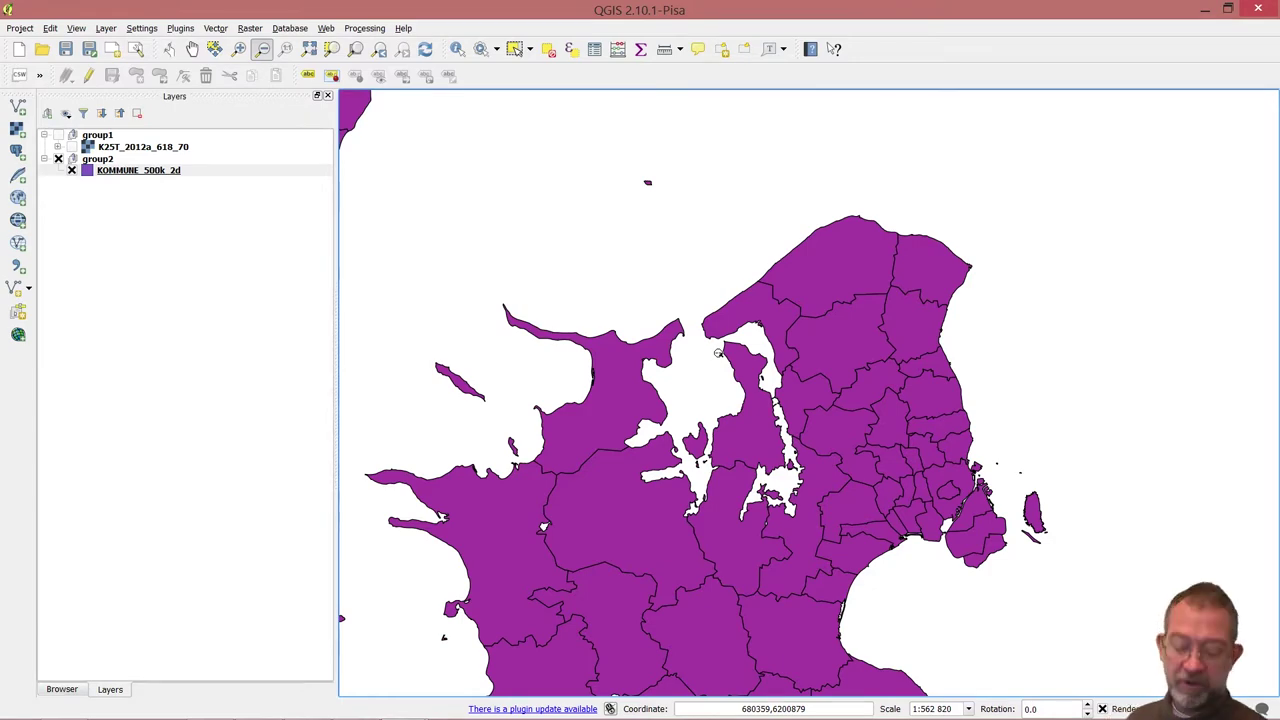
{"action": "key", "text": "alt+Tab"}
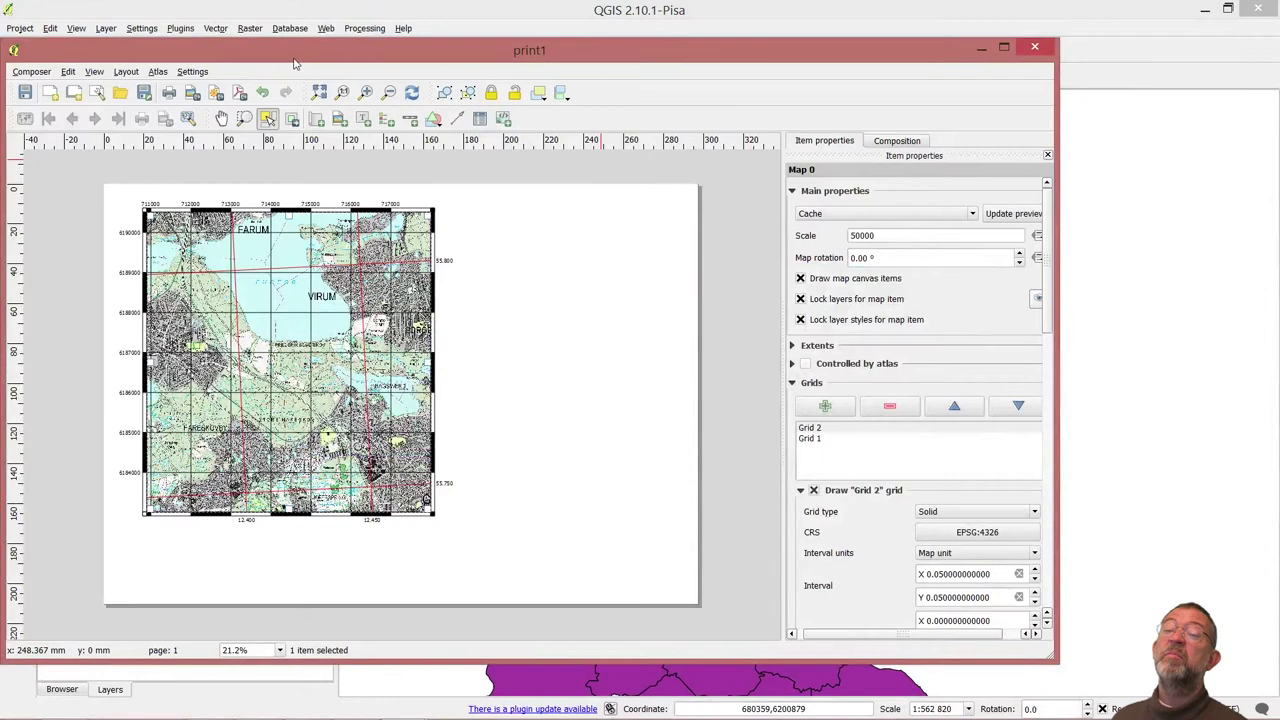
- Draw a new map frame right of the topographic map and pan it to show Zealand
{"action": "left_click", "coordinate": [316, 119]}
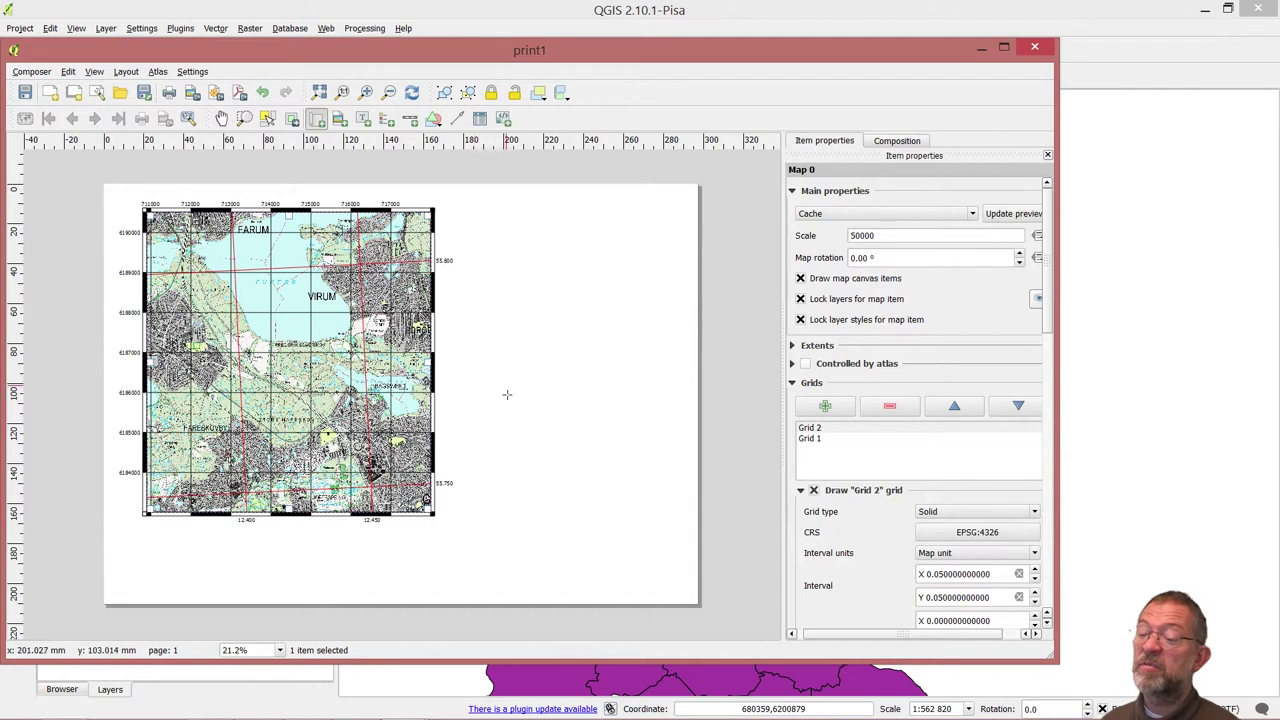
{"action": "left_click_drag", "start_coordinate": [494, 331], "coordinate": [670, 524]}
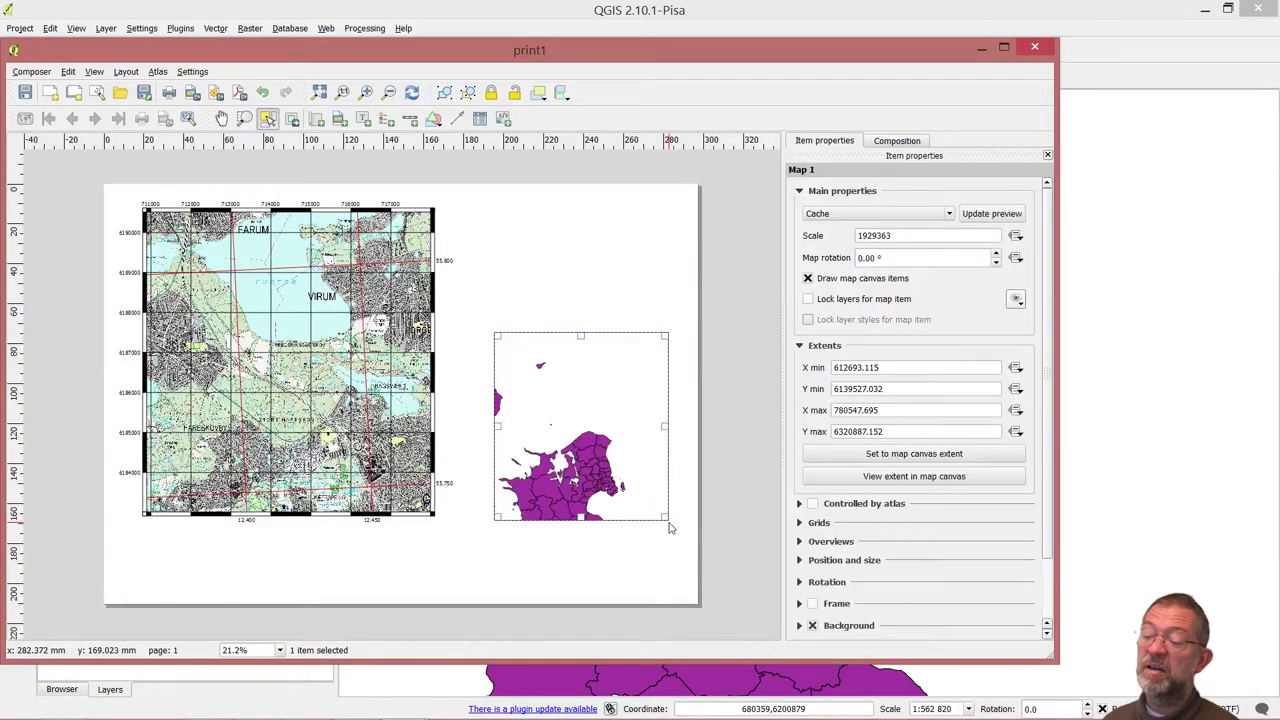
{"action": "left_click", "coordinate": [291, 119]}
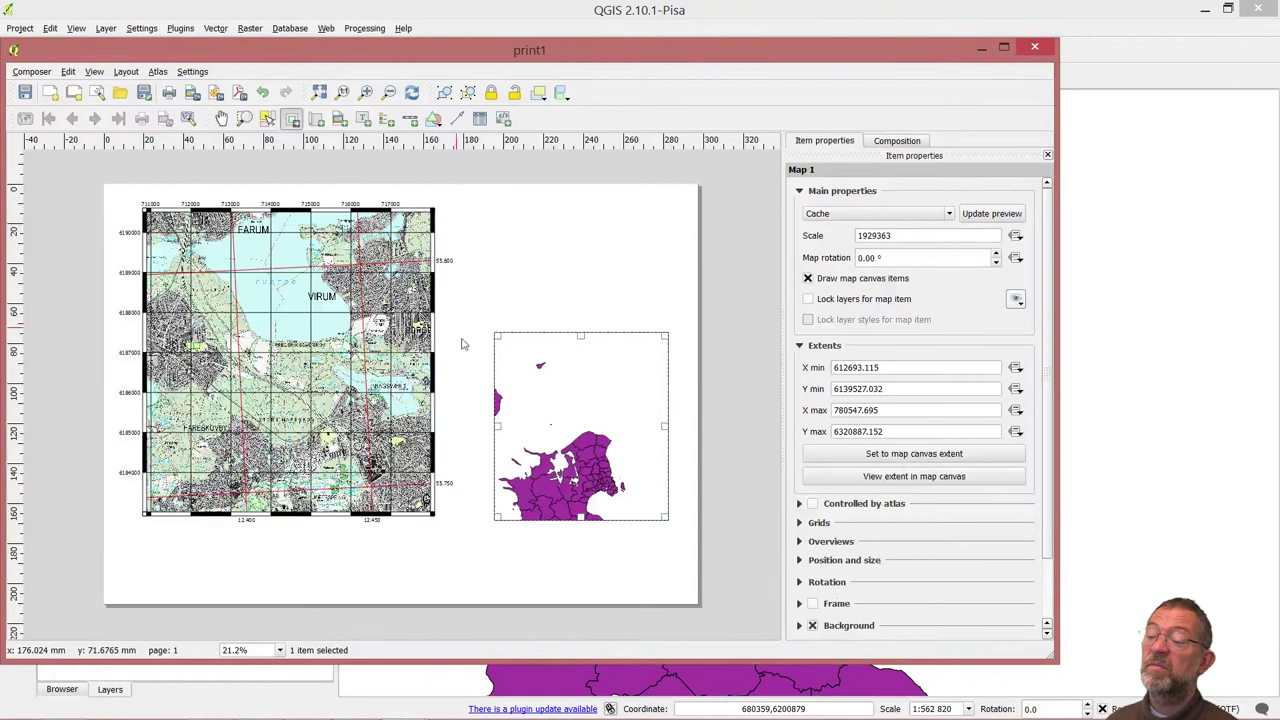
{"action": "left_click_drag", "start_coordinate": [565, 419], "coordinate": [586, 393]}
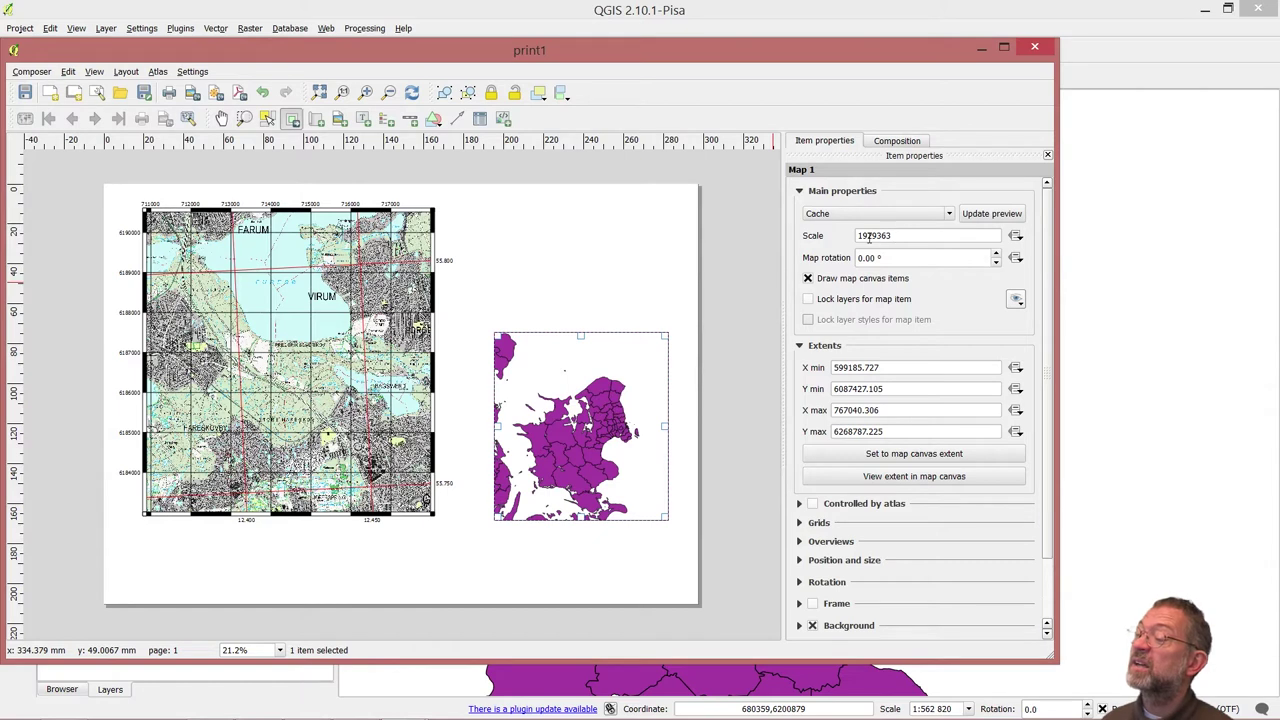
- Set the second map's scale, trying 150000 and 1500000 before settling on 1000000
{"action": "left_click_drag", "start_coordinate": [892, 235], "coordinate": [982, 235]}
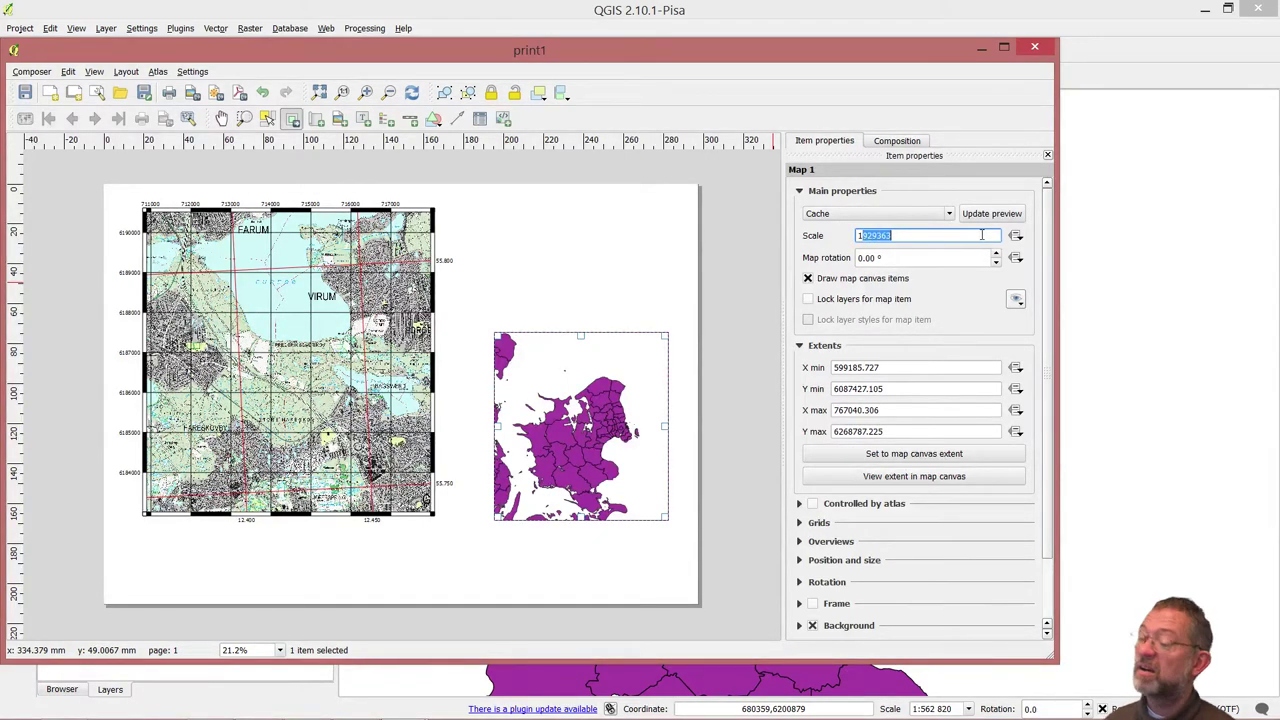
{"action": "type", "text": "50000"}
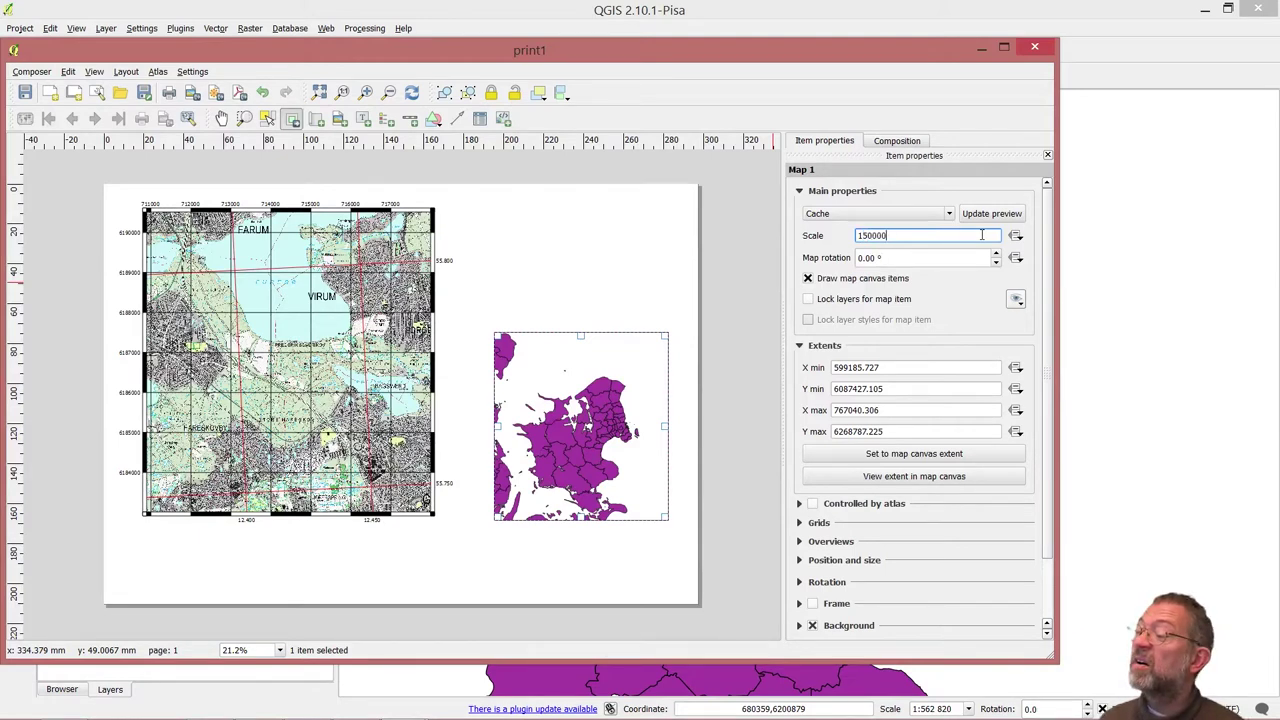
{"action": "key", "text": "Return"}
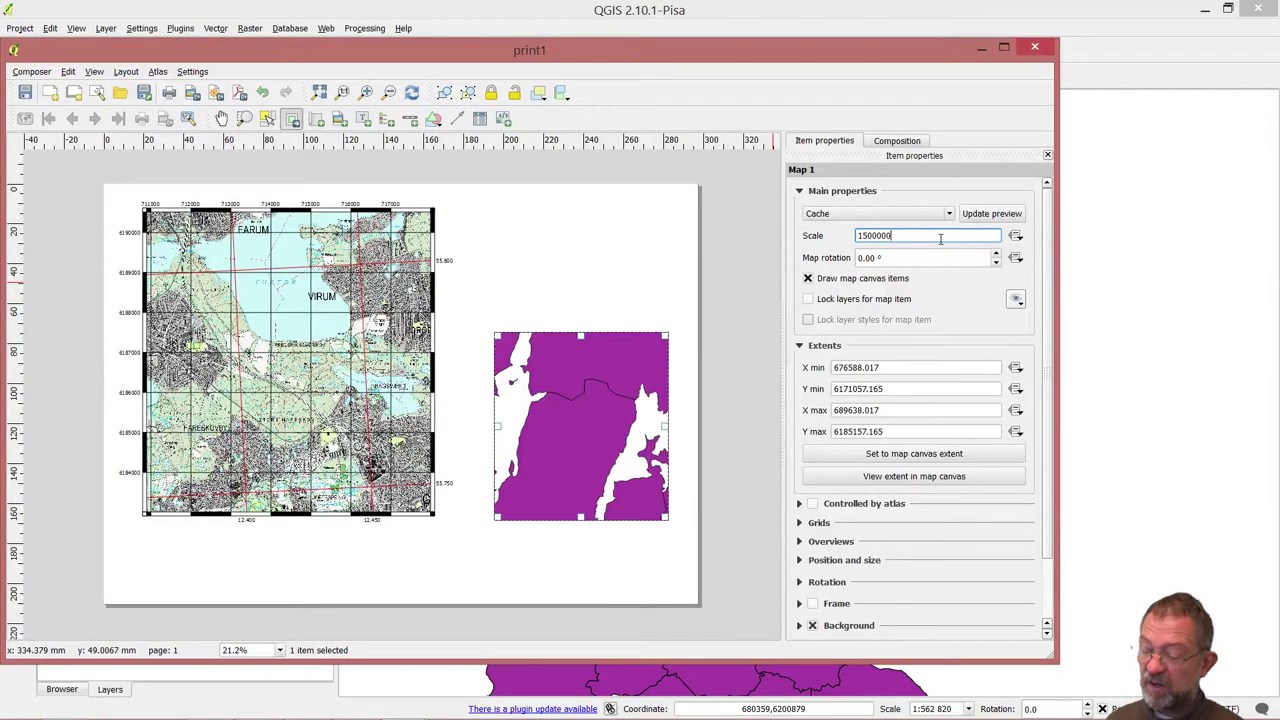
{"action": "type", "text": "0"}
{"action": "key", "text": "Return"}
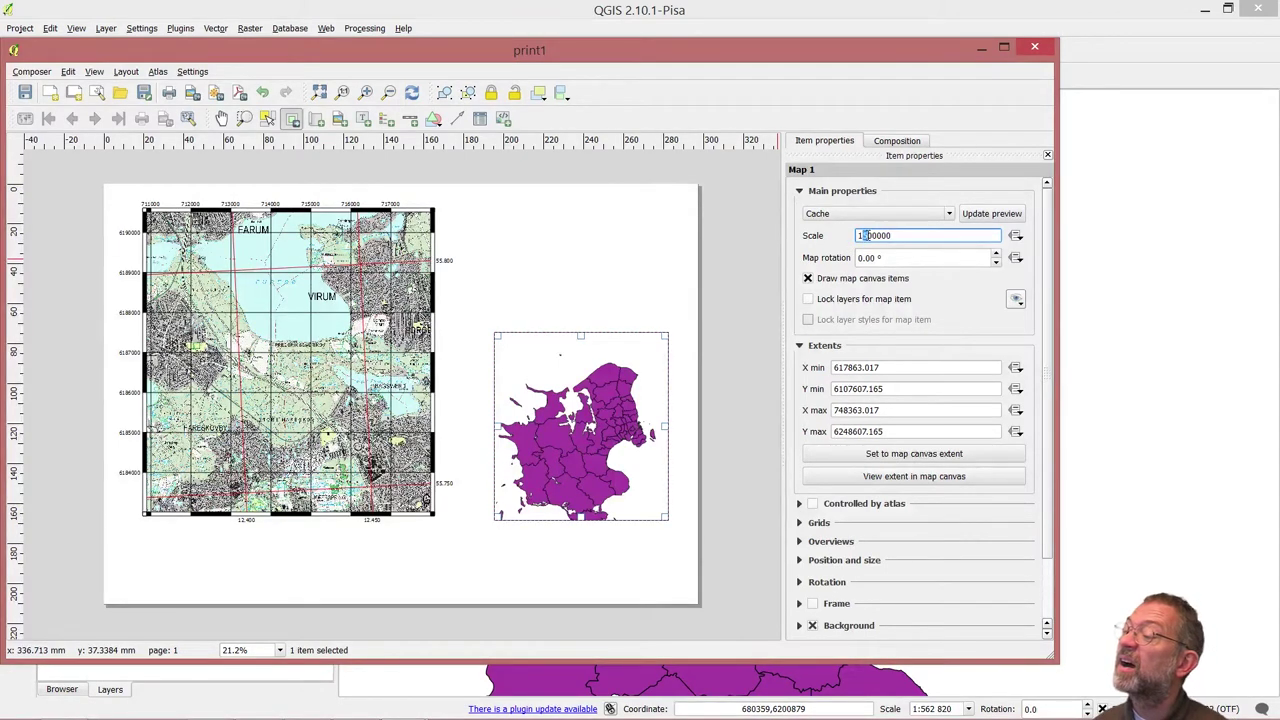
{"action": "key", "text": "Return"}
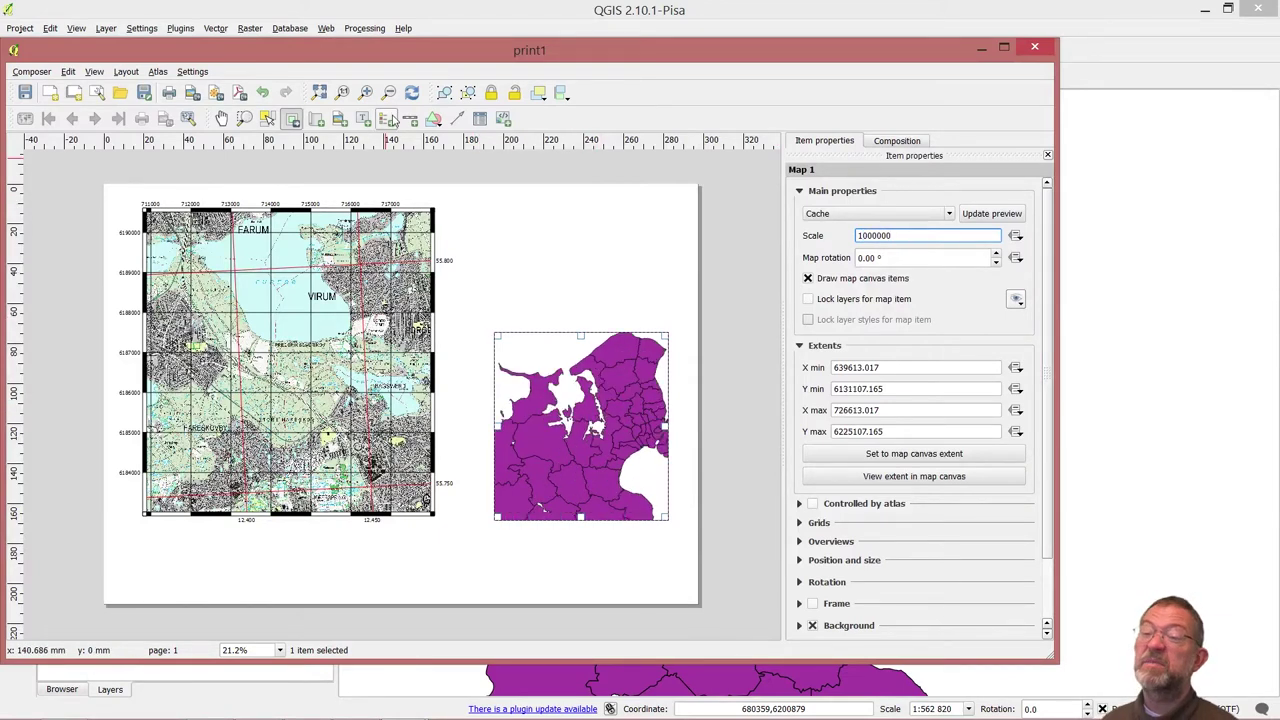
- Pan the second map onto Northern Zealand and return to the main QGIS window
{"action": "left_click", "coordinate": [292, 118]}
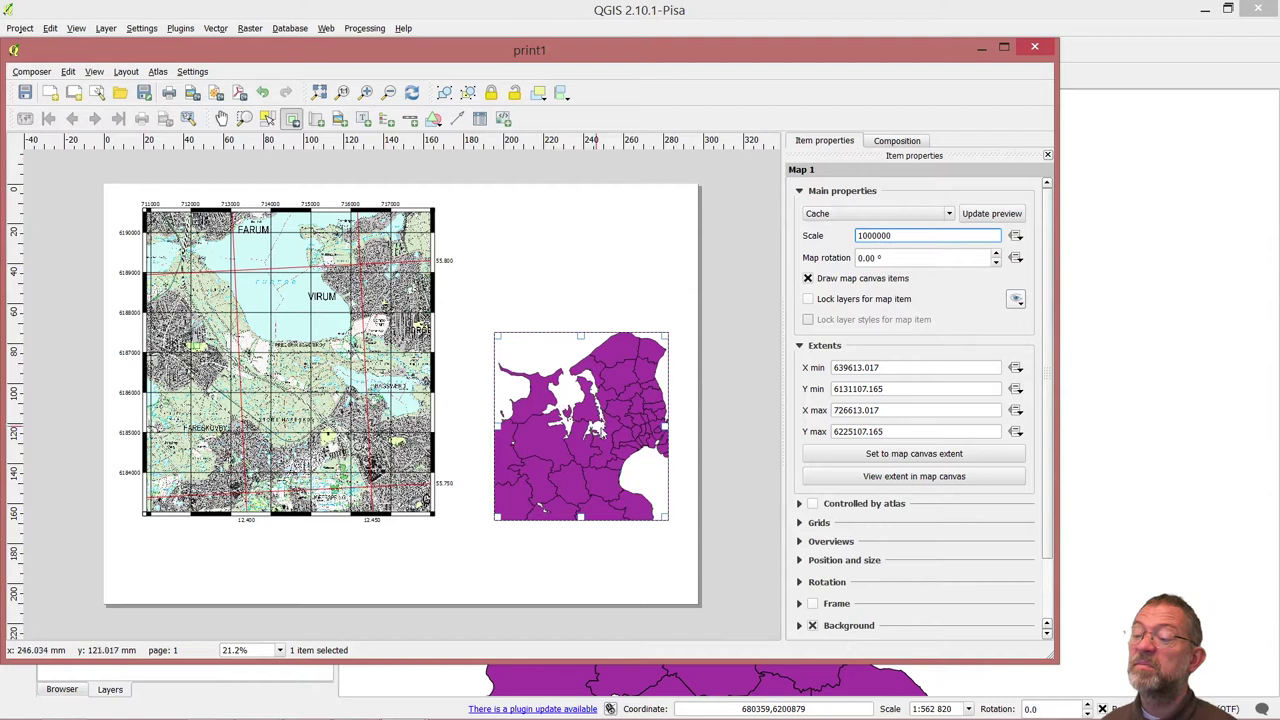
{"action": "left_click_drag", "start_coordinate": [604, 426], "coordinate": [567, 452]}
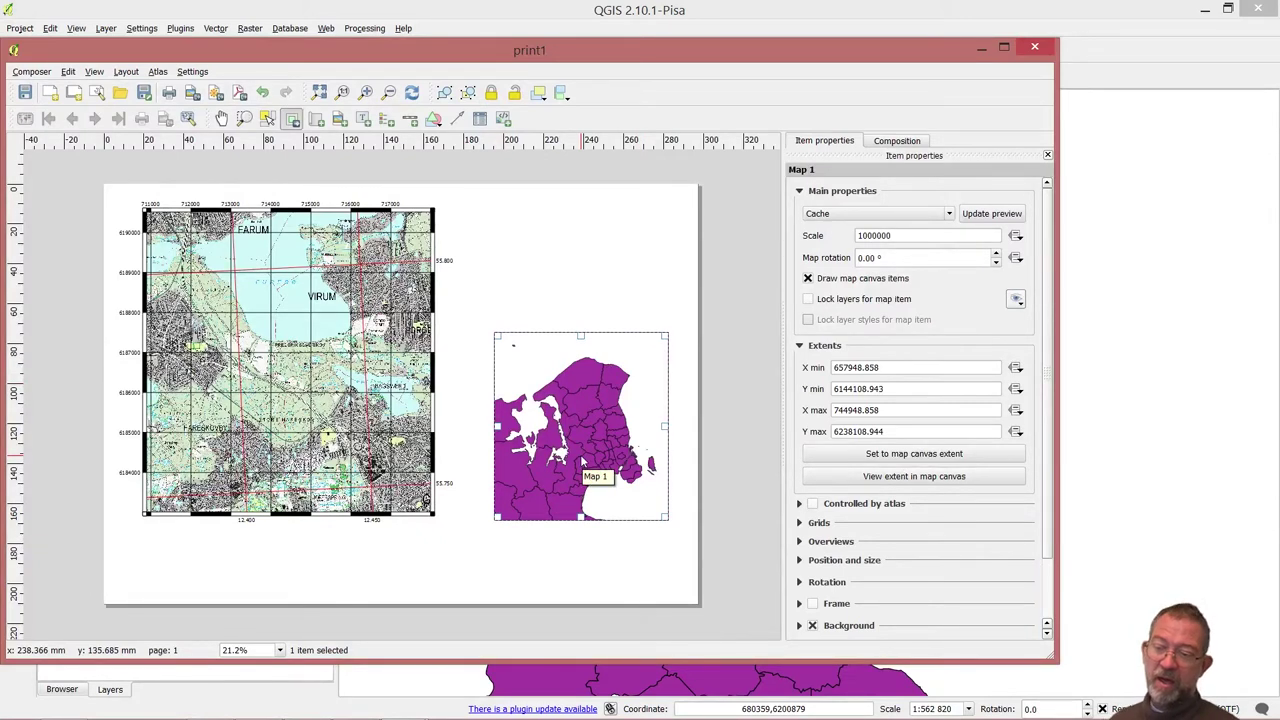
{"action": "left_click", "coordinate": [1116, 11]}
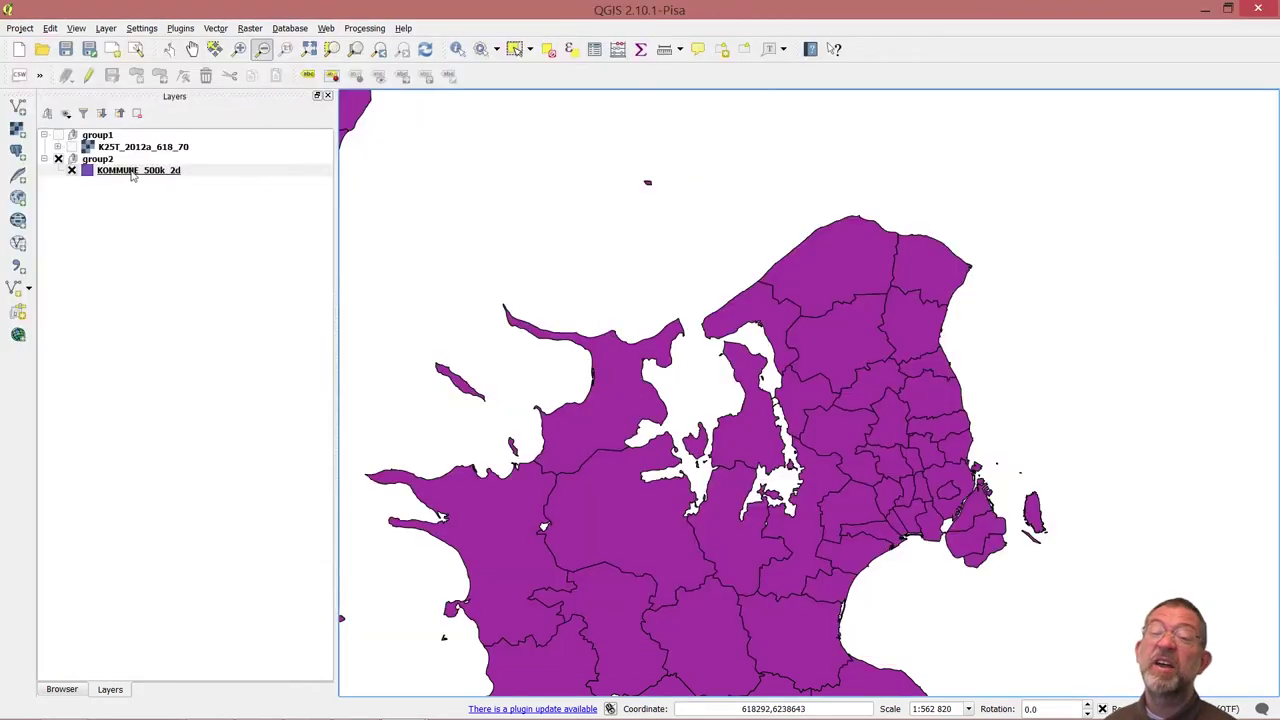
- Apply the pale yellow-green 'land' symbol to KOMMUNE_500k_2d, then go back to print1
{"action": "left_click", "coordinate": [86, 173]}
{"action": "right_click", "coordinate": [85, 172]}
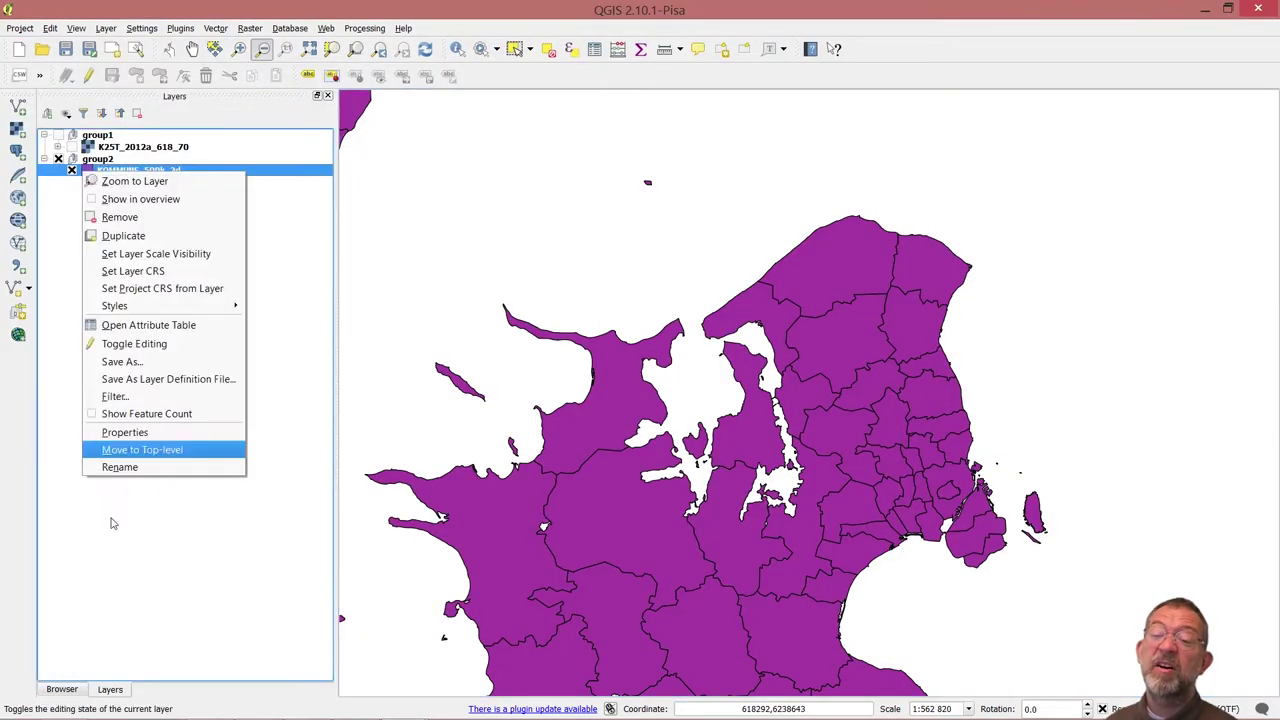
{"action": "left_click", "coordinate": [136, 434]}
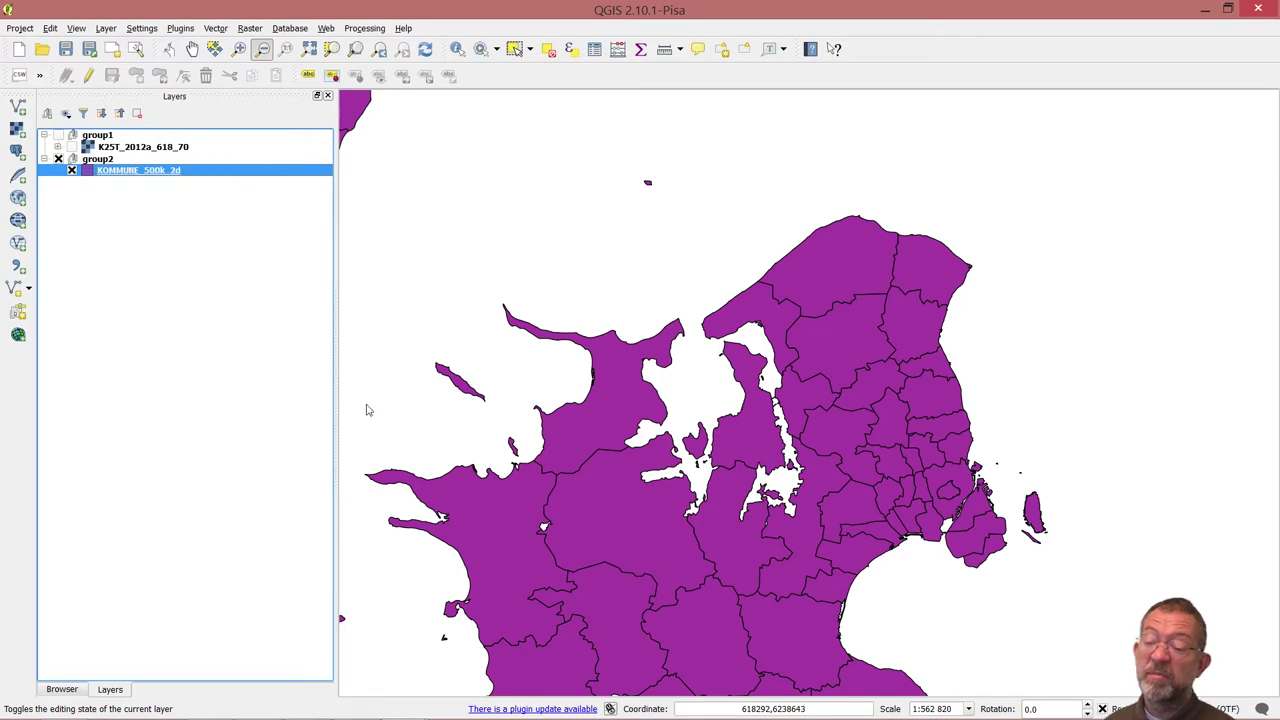
{"action": "left_click", "coordinate": [487, 396]}
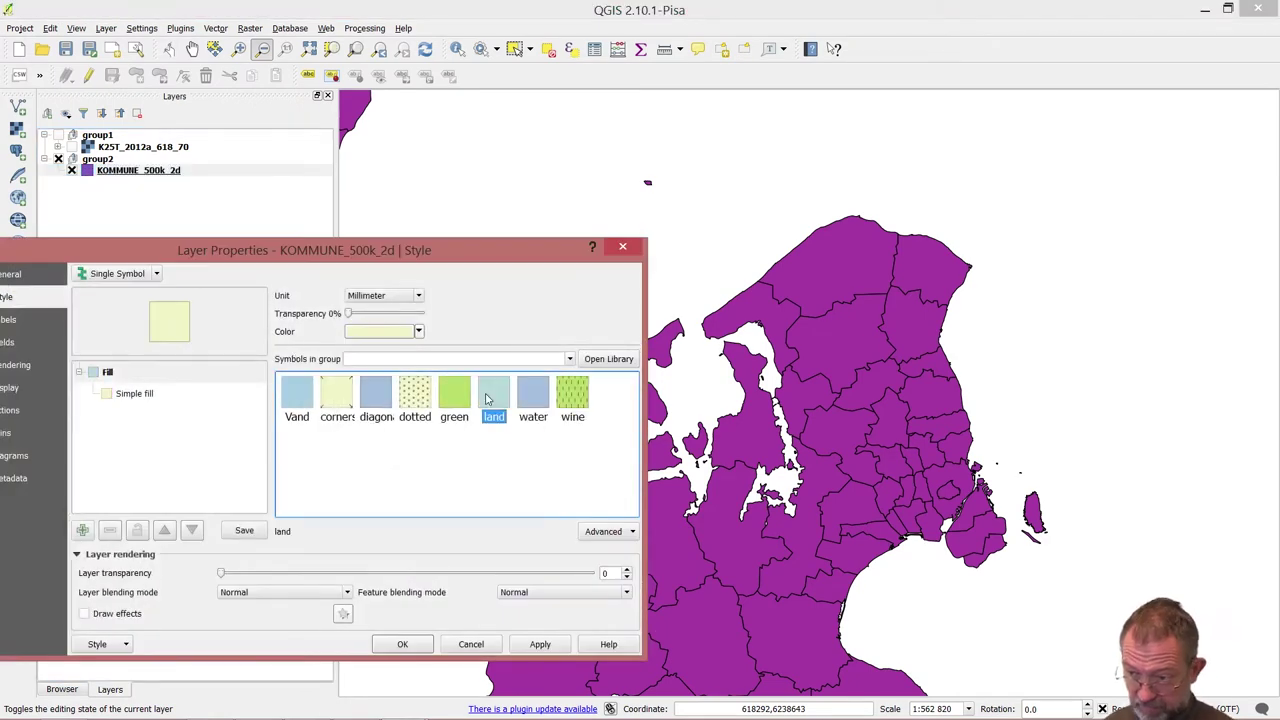
{"action": "left_click", "coordinate": [403, 643]}
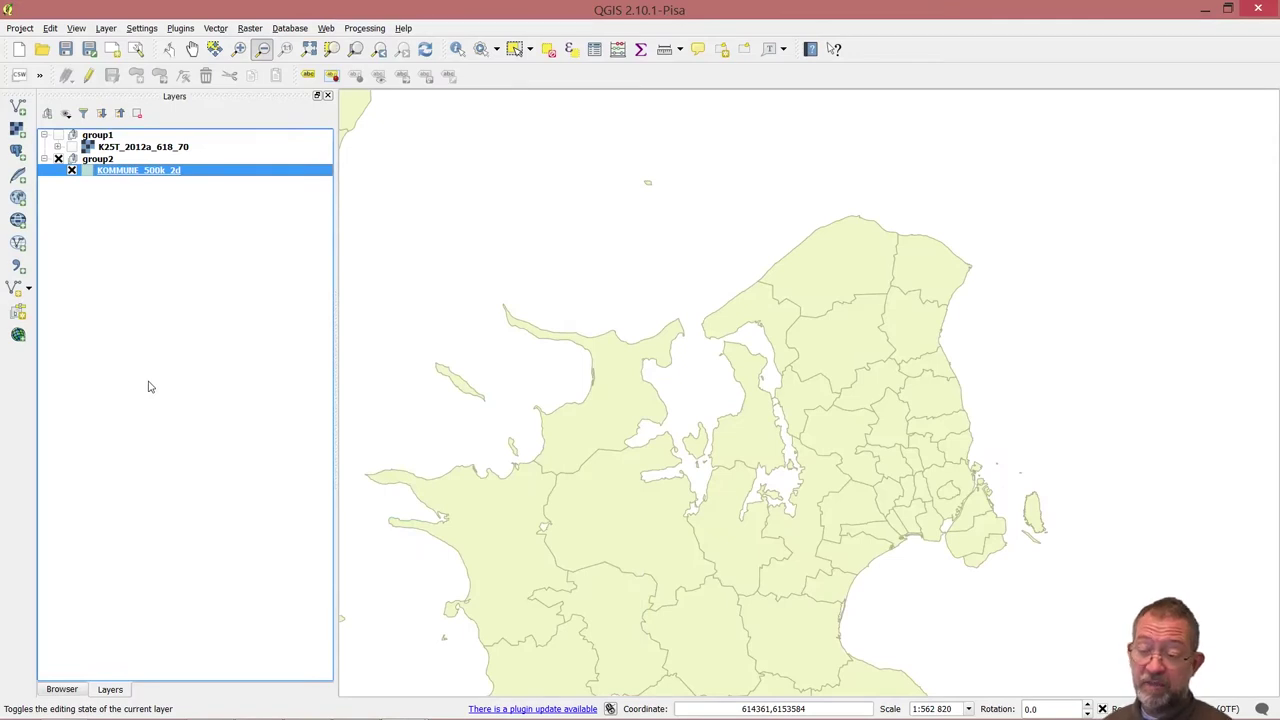
{"action": "key", "text": "alt+Tab"}
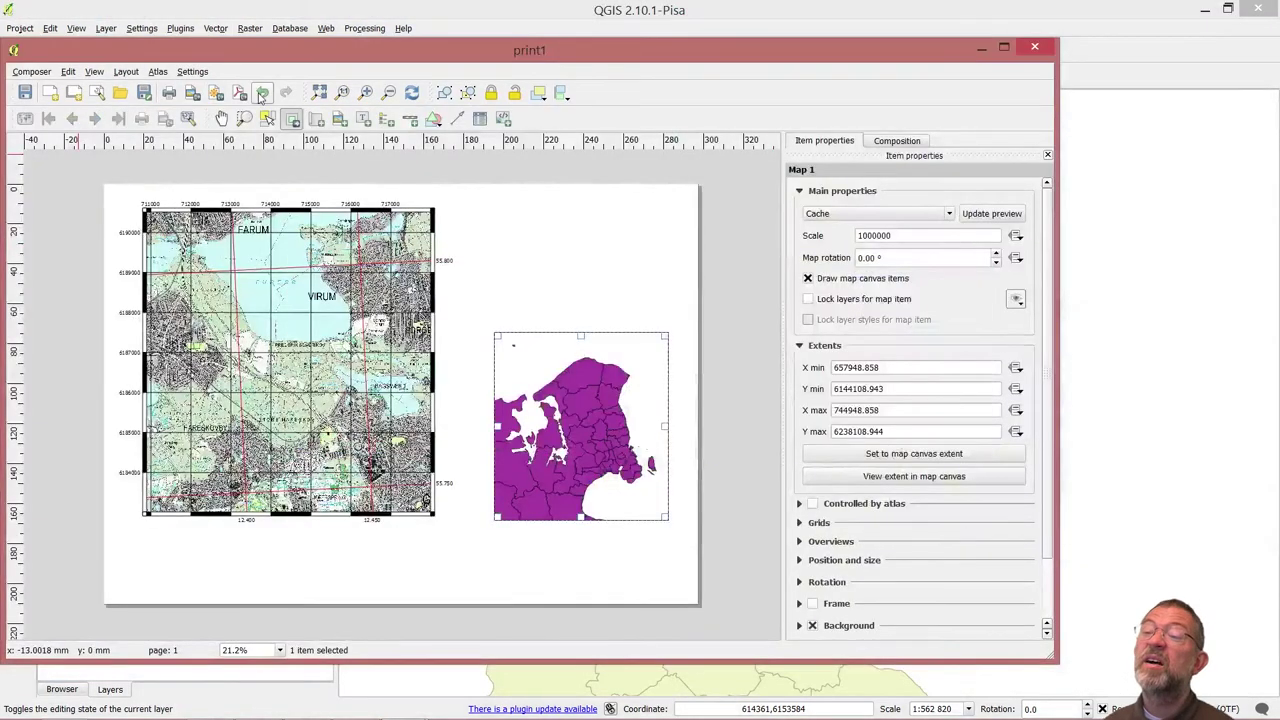
- Refresh Map 1 and enable its background in pale grey-blue #d3dee3 as the sea colour
{"action": "left_click", "coordinate": [411, 92]}
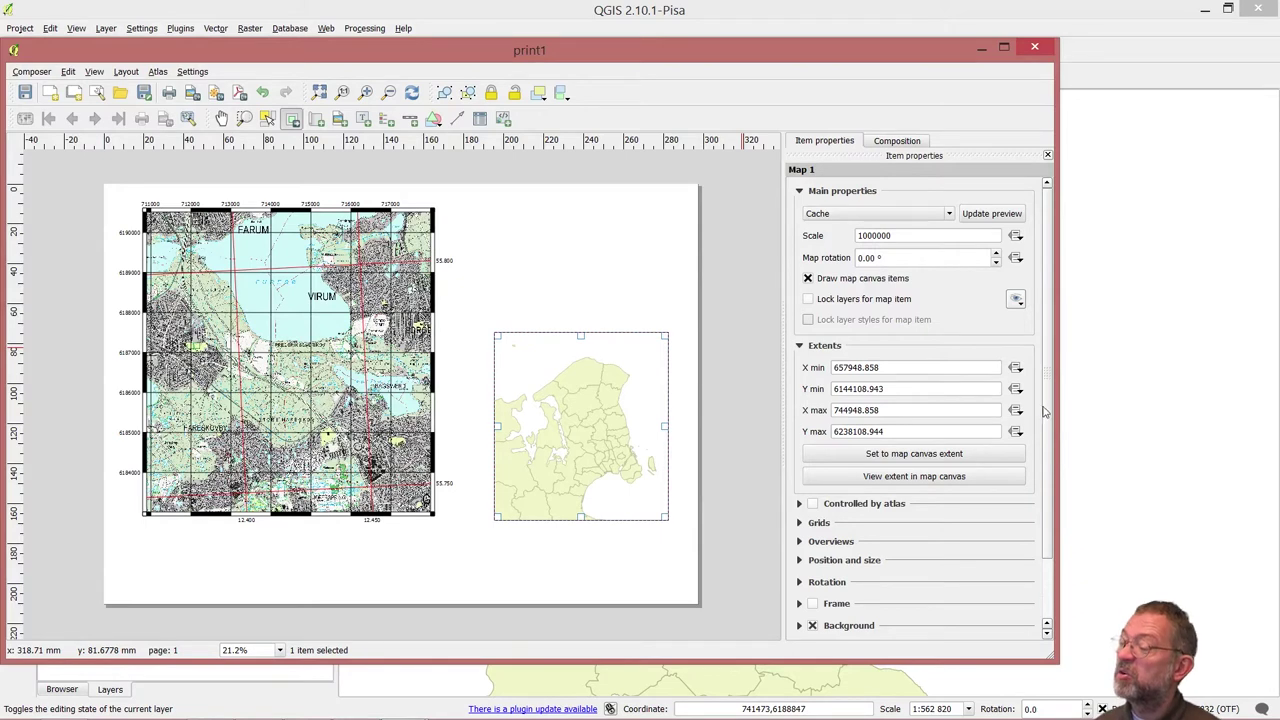
{"action": "scroll", "coordinate": [1048, 421], "scroll_direction": "down", "scroll_amount": 3}
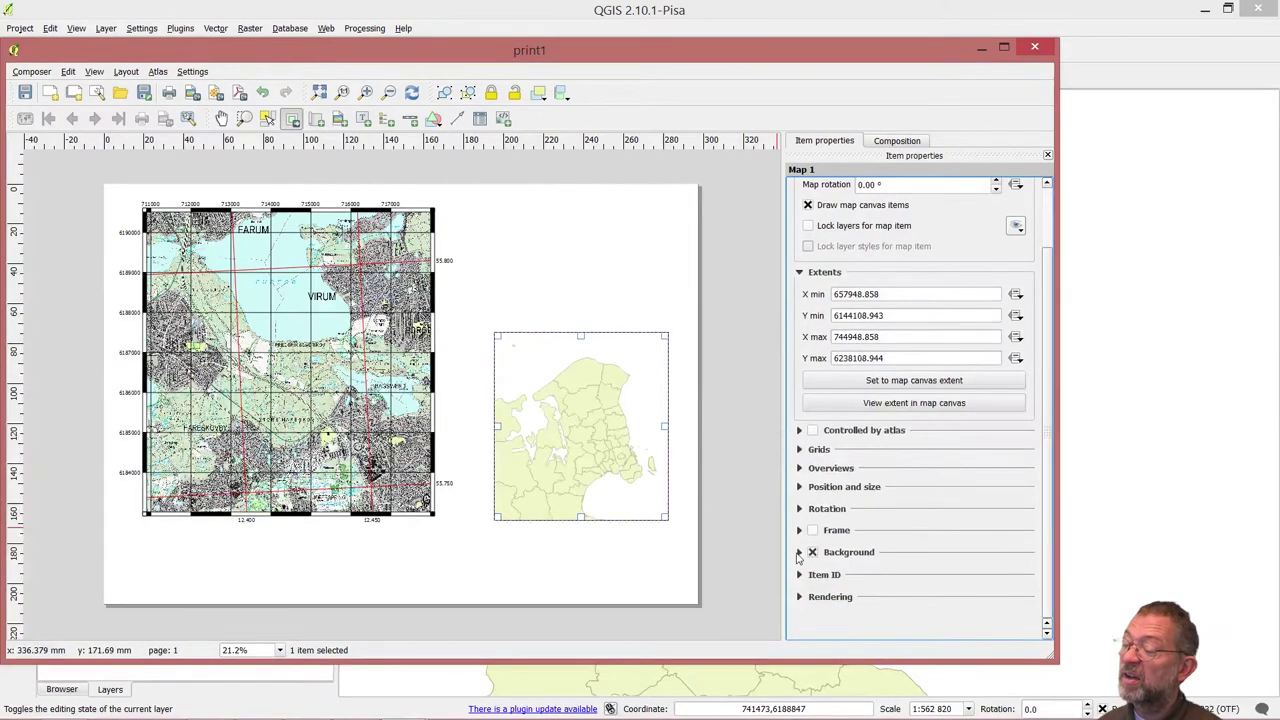
{"action": "left_click", "coordinate": [799, 552]}
{"action": "left_click", "coordinate": [944, 572]}
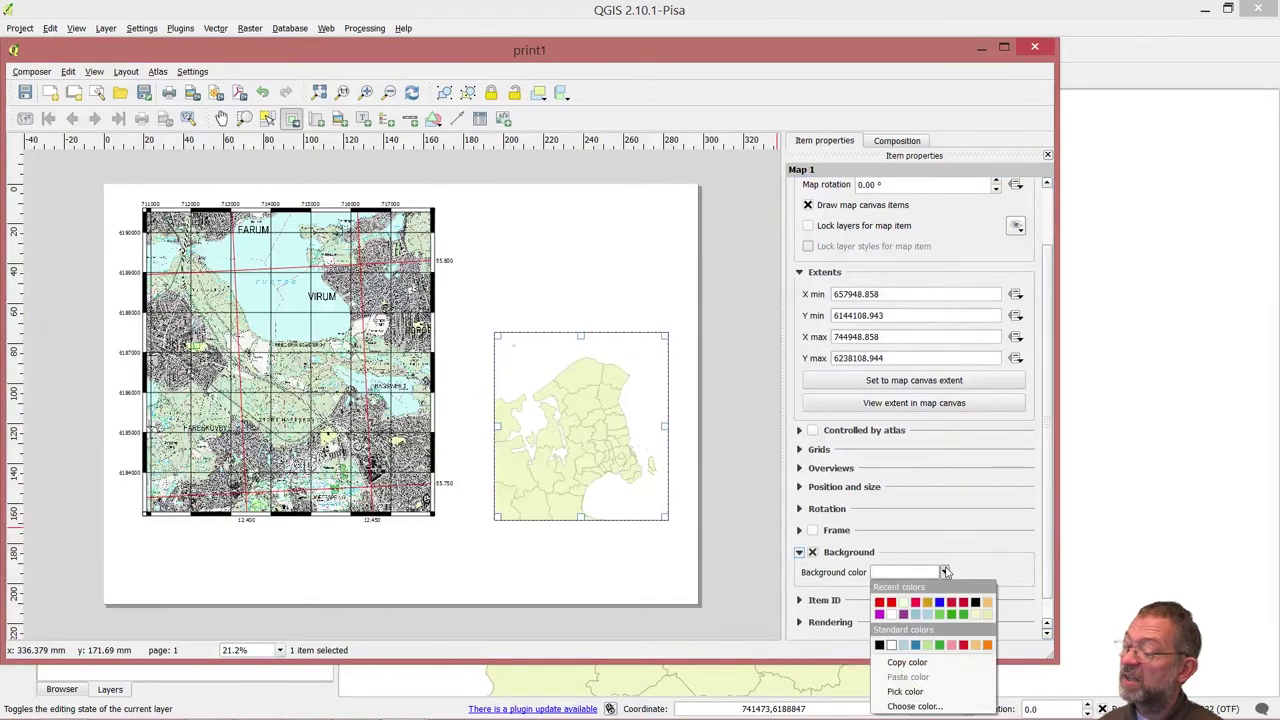
{"action": "left_click", "coordinate": [915, 614]}
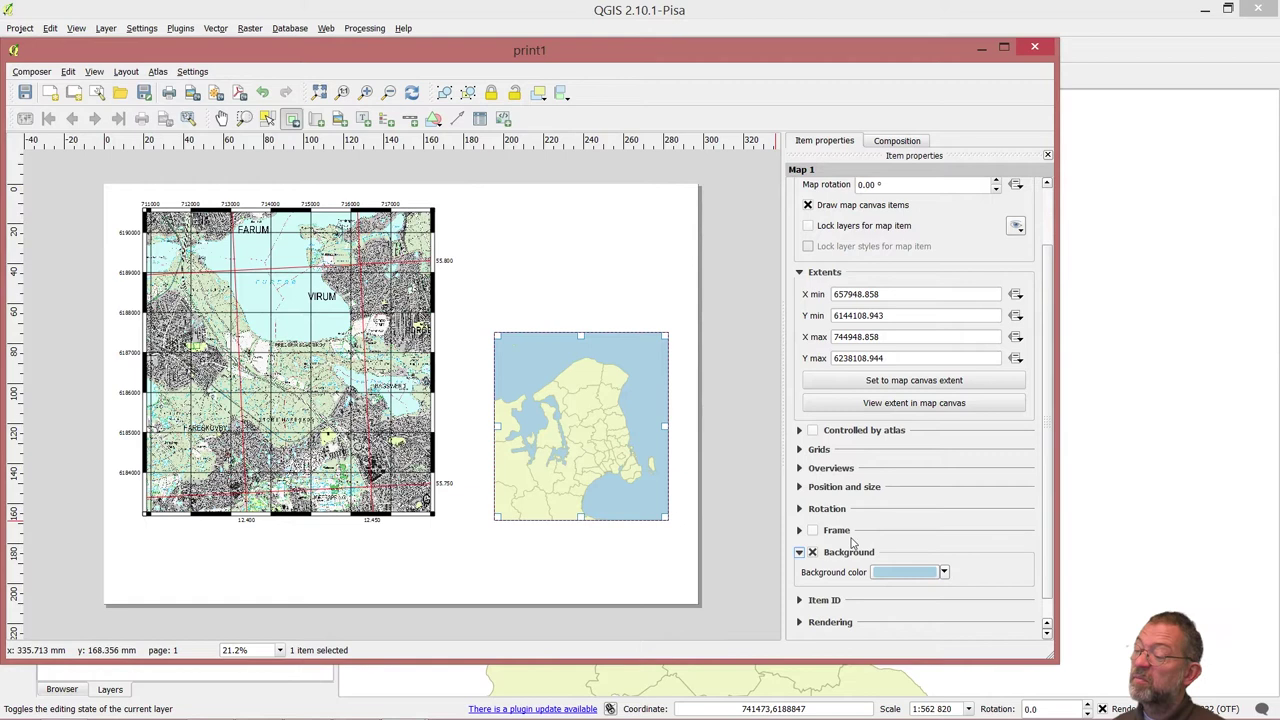
{"action": "left_click", "coordinate": [944, 573]}
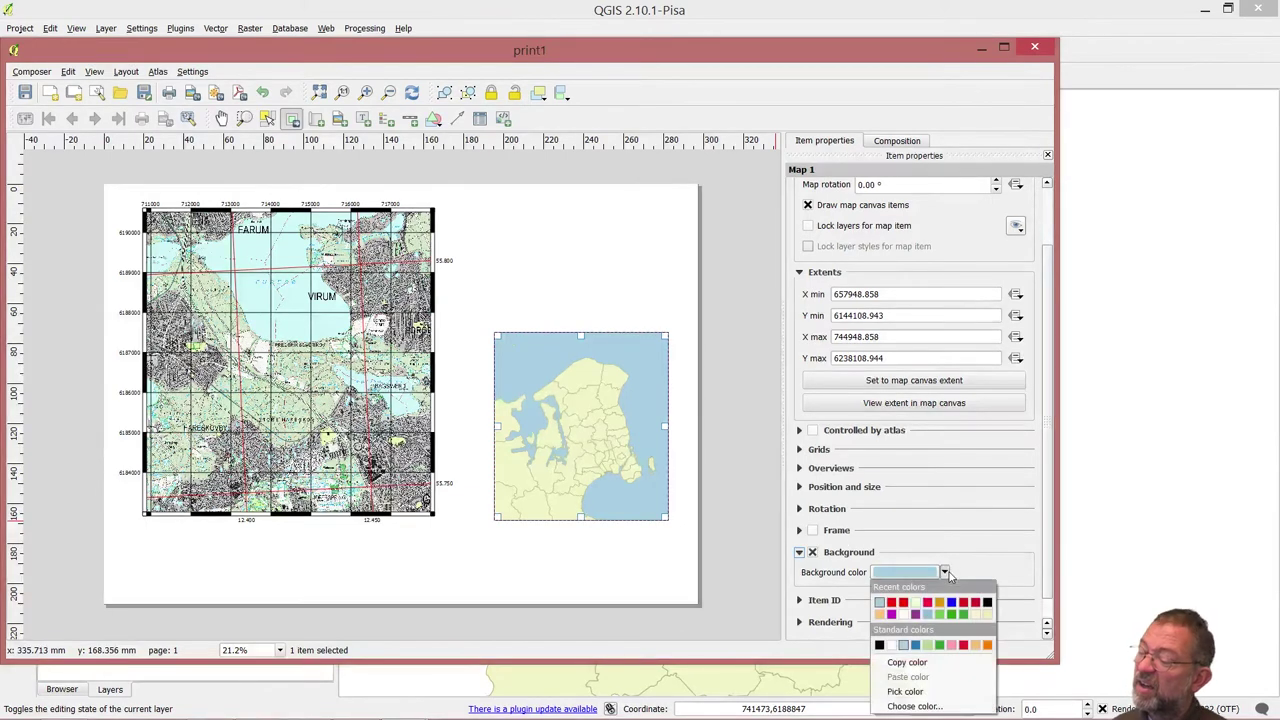
{"action": "left_click", "coordinate": [932, 706]}
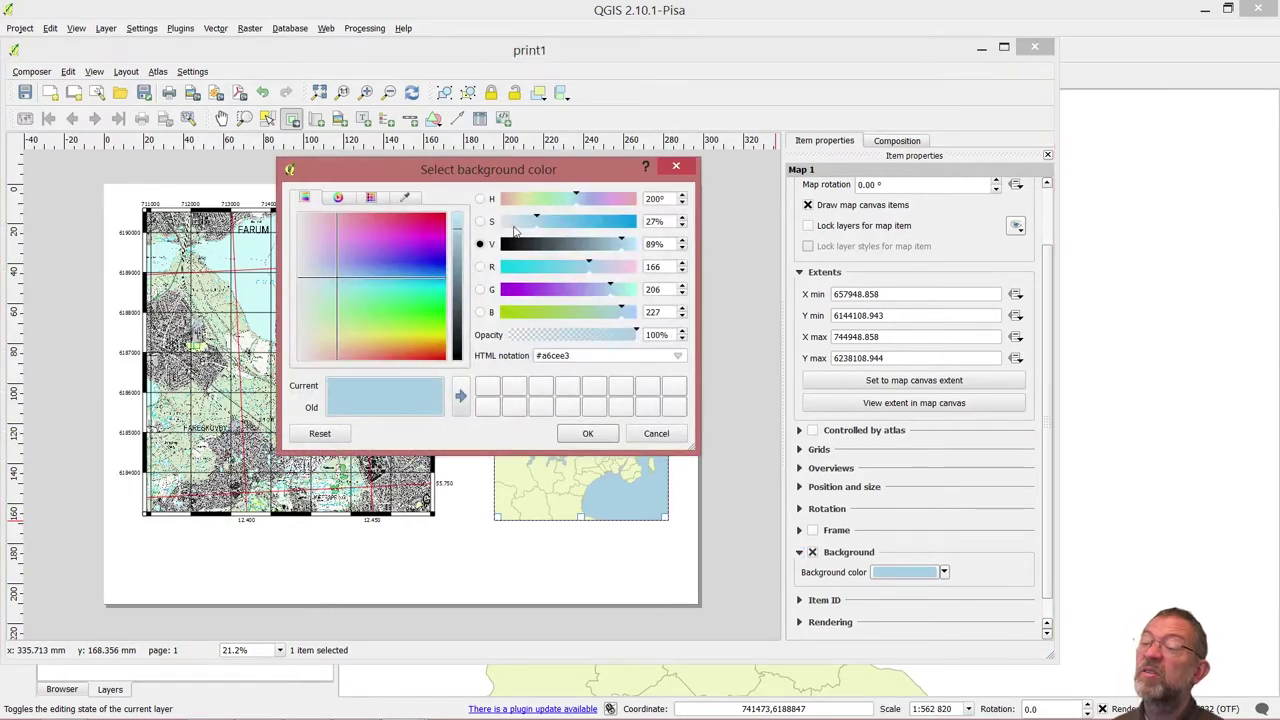
{"action": "left_click_drag", "start_coordinate": [537, 218], "coordinate": [510, 220]}
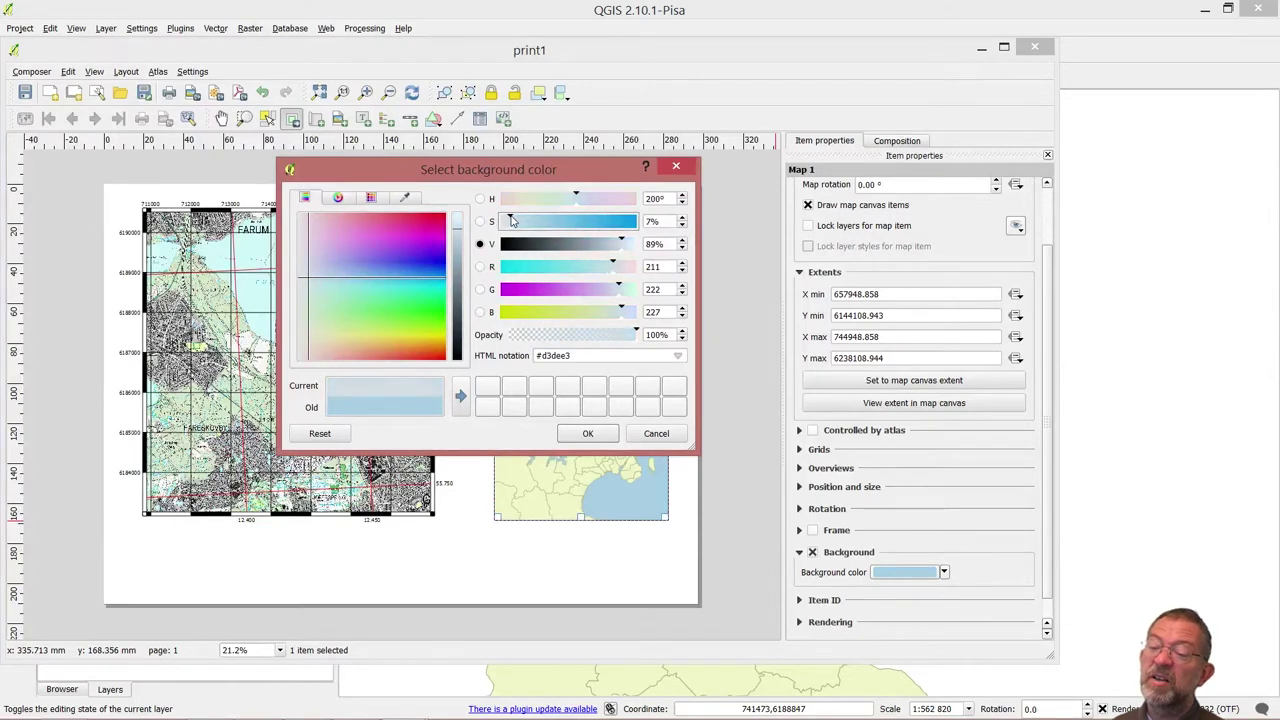
{"action": "left_click", "coordinate": [584, 434]}
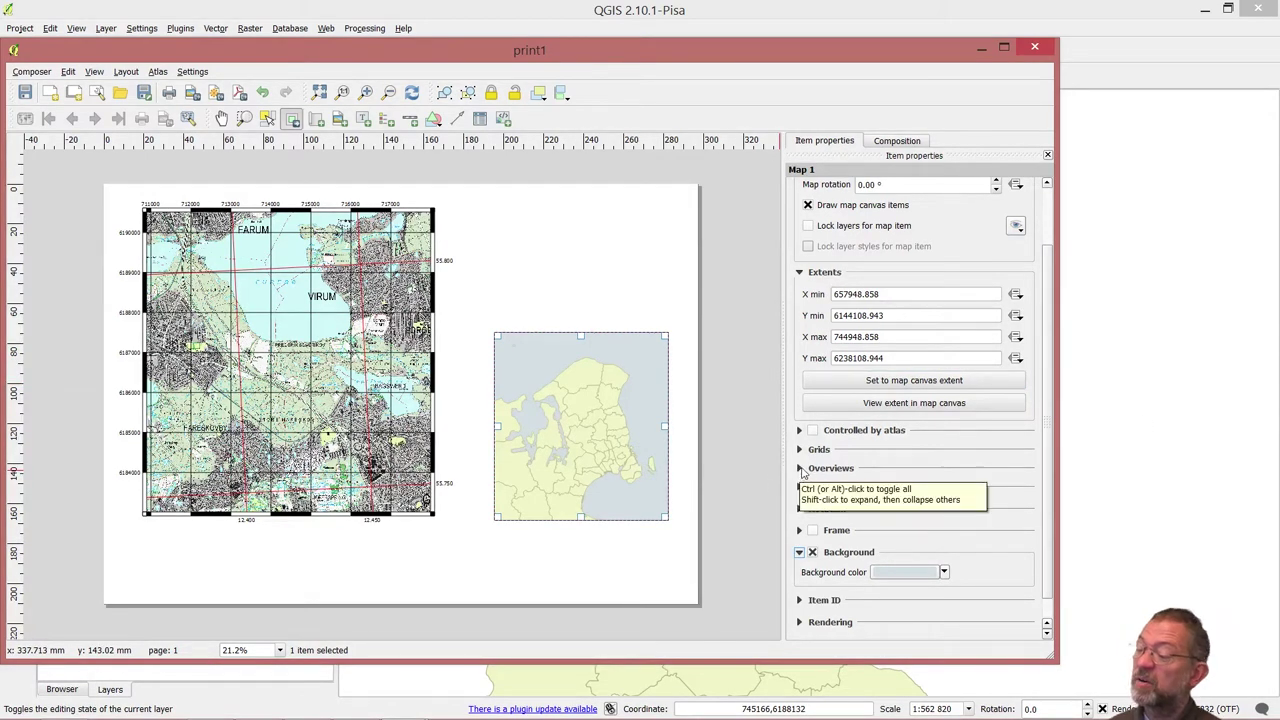
- Add Overview 1 to Map 1 with Map 0 as its map frame
{"action": "left_click", "coordinate": [801, 469]}
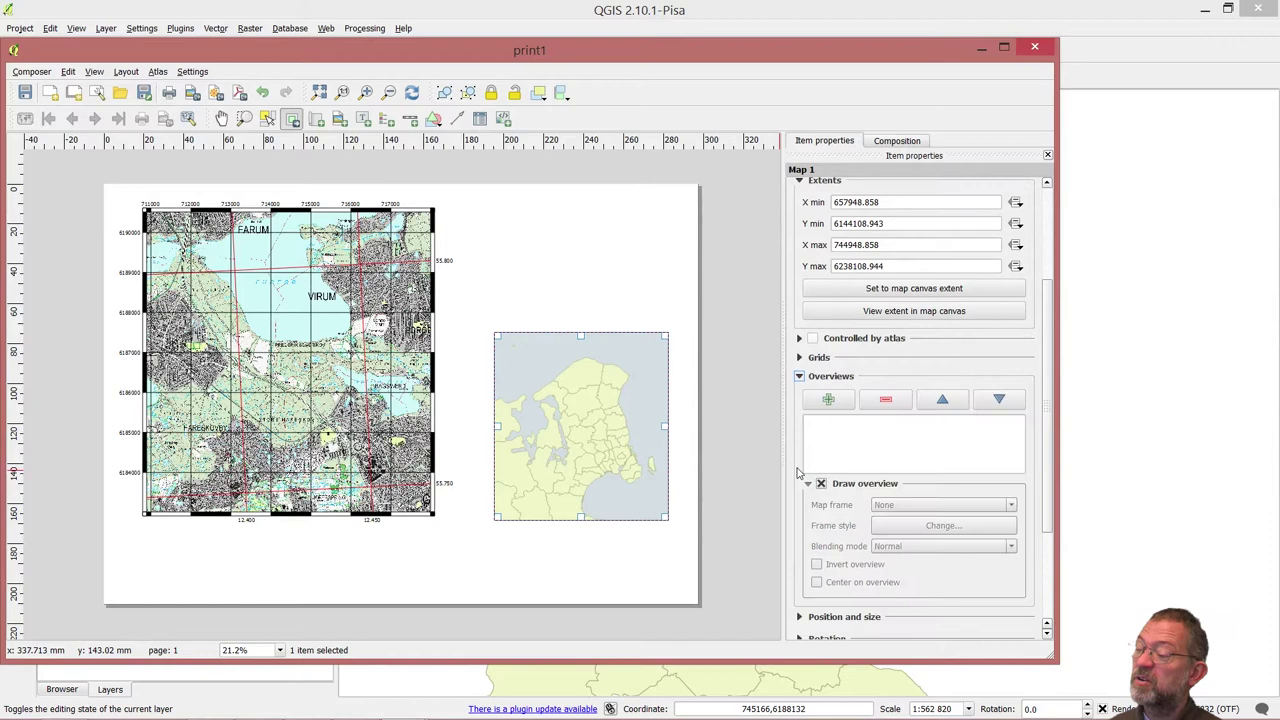
{"action": "left_click", "coordinate": [828, 399]}
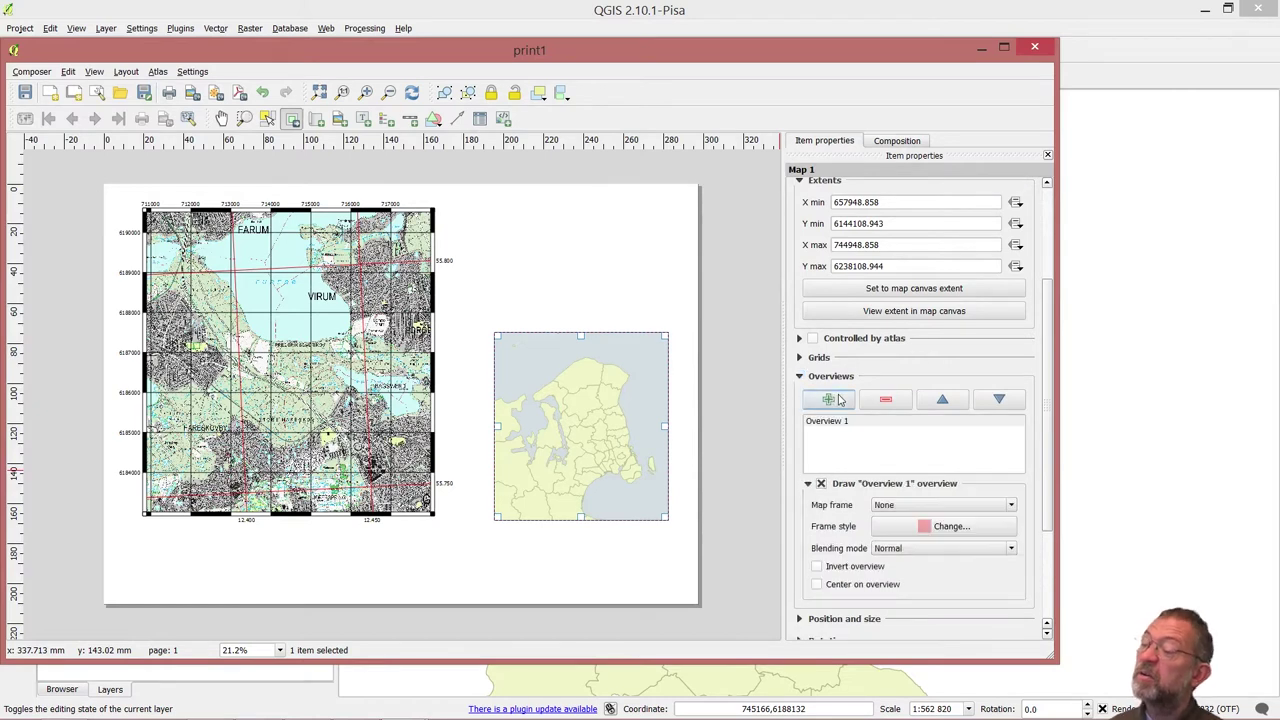
{"action": "left_click", "coordinate": [910, 510]}
{"action": "left_click", "coordinate": [907, 529]}
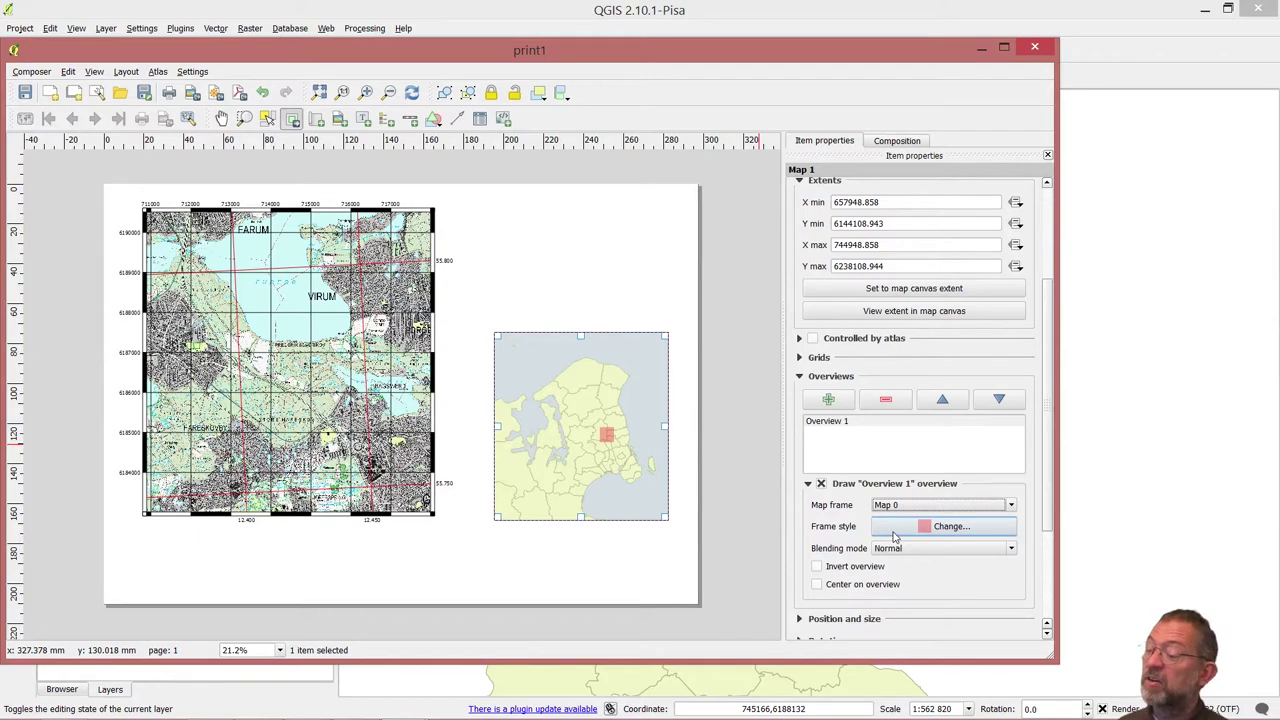
- Style the overview frame with No Brush fill and a solid pure red border
{"action": "left_click", "coordinate": [895, 530]}
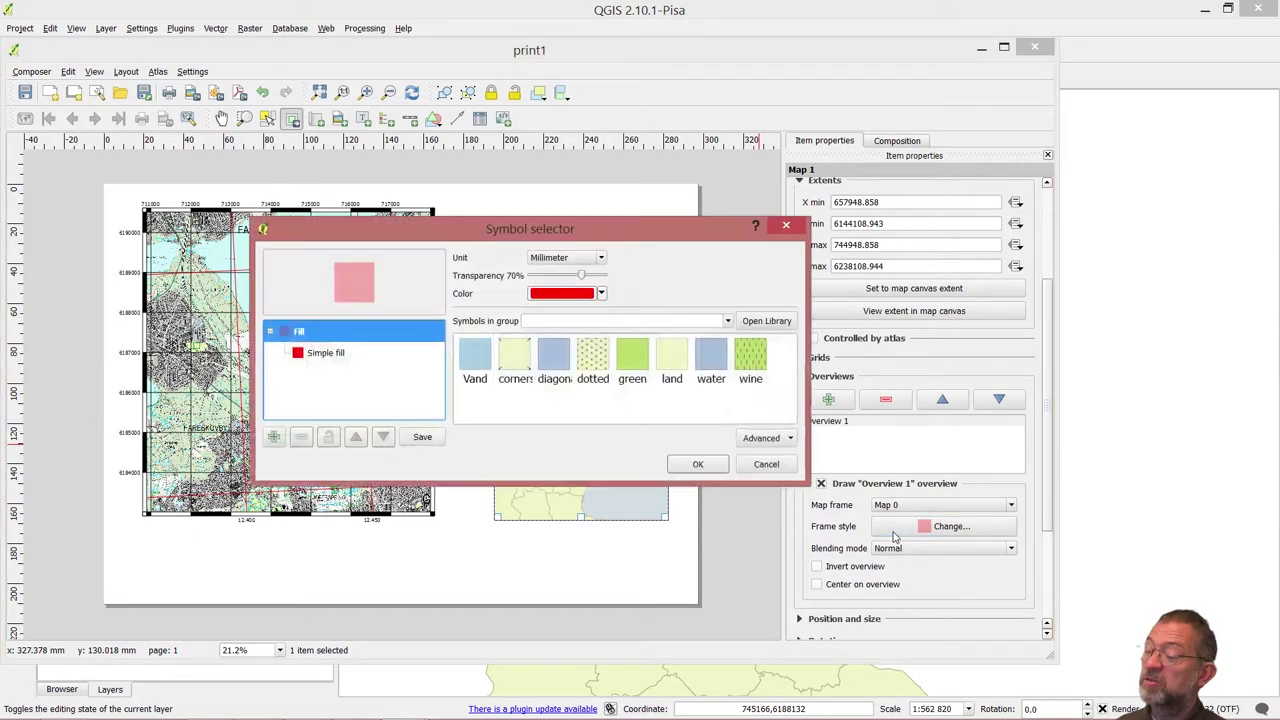
{"action": "left_click", "coordinate": [306, 356]}
{"action": "left_click", "coordinate": [575, 283]}
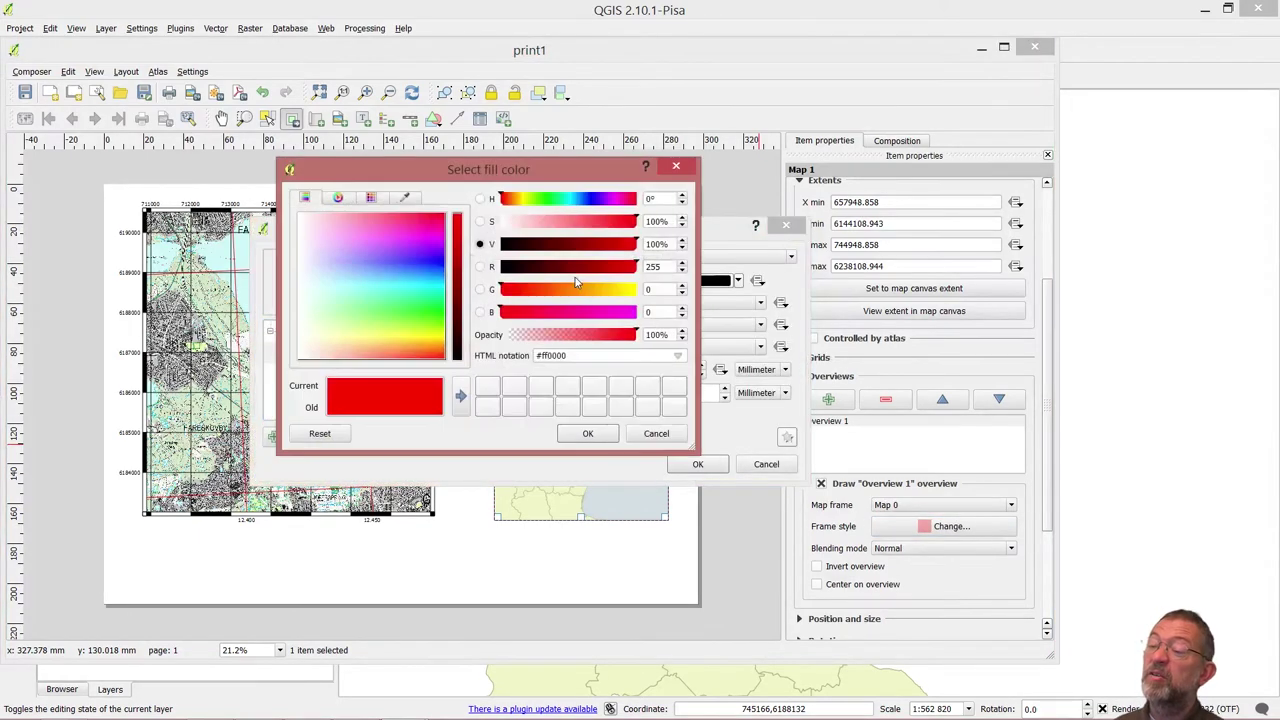
{"action": "left_click", "coordinate": [656, 433]}
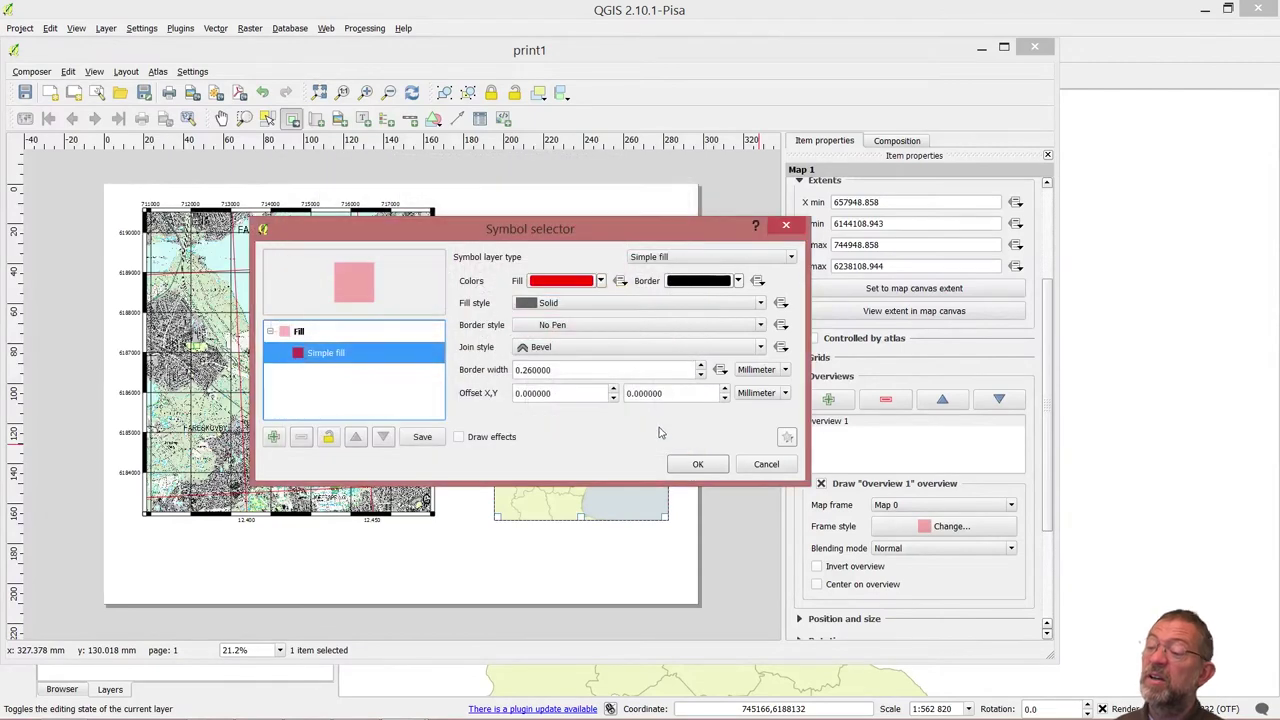
{"action": "left_click", "coordinate": [582, 307]}
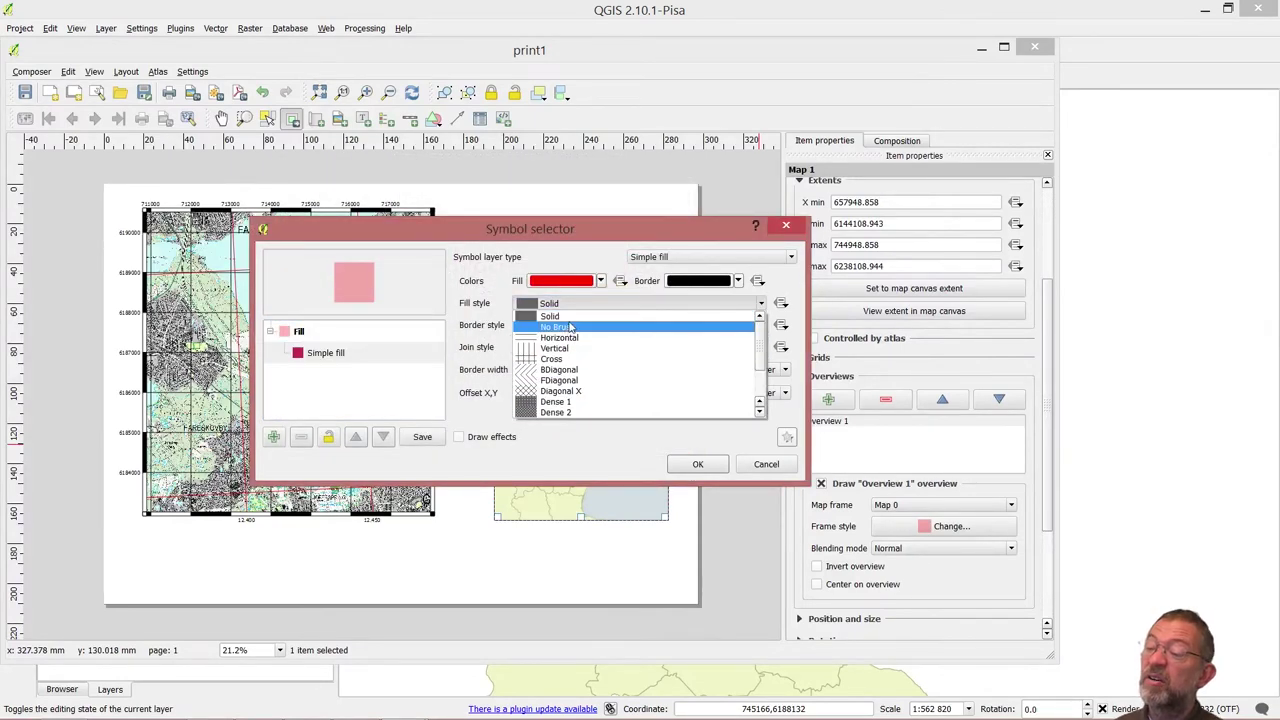
{"action": "left_click", "coordinate": [580, 330]}
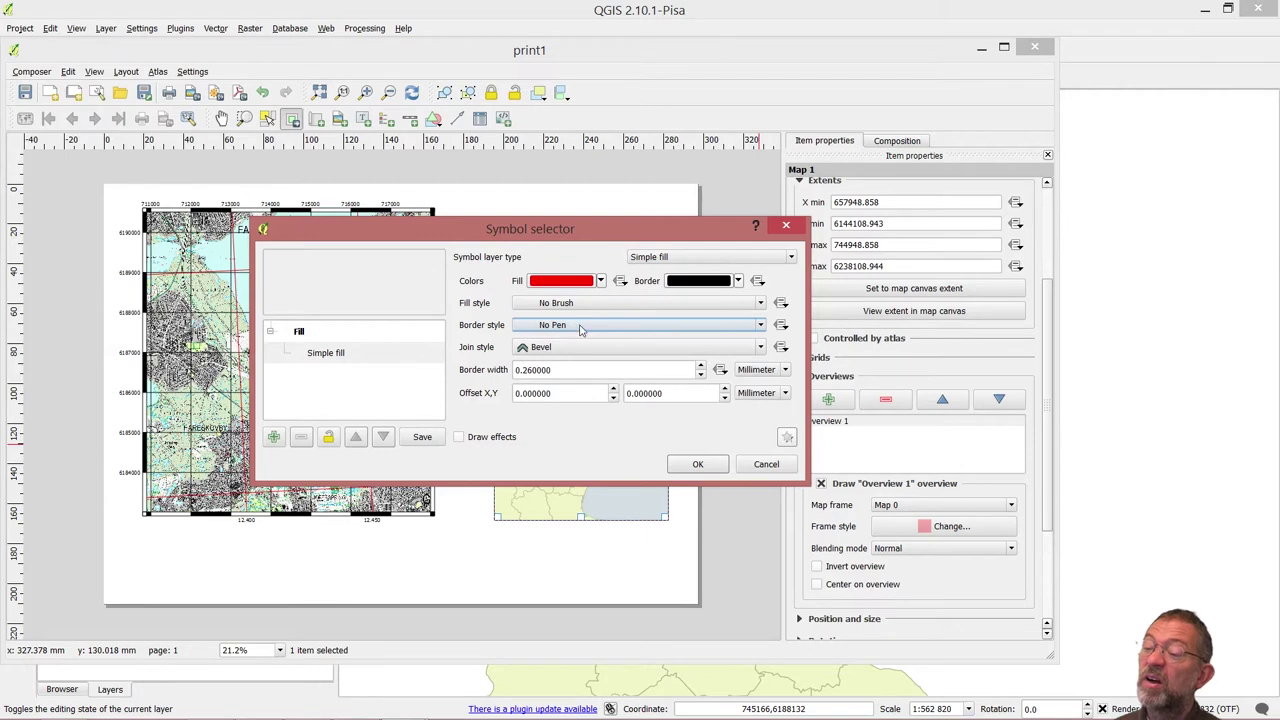
{"action": "left_click", "coordinate": [580, 330]}
{"action": "left_click", "coordinate": [568, 346]}
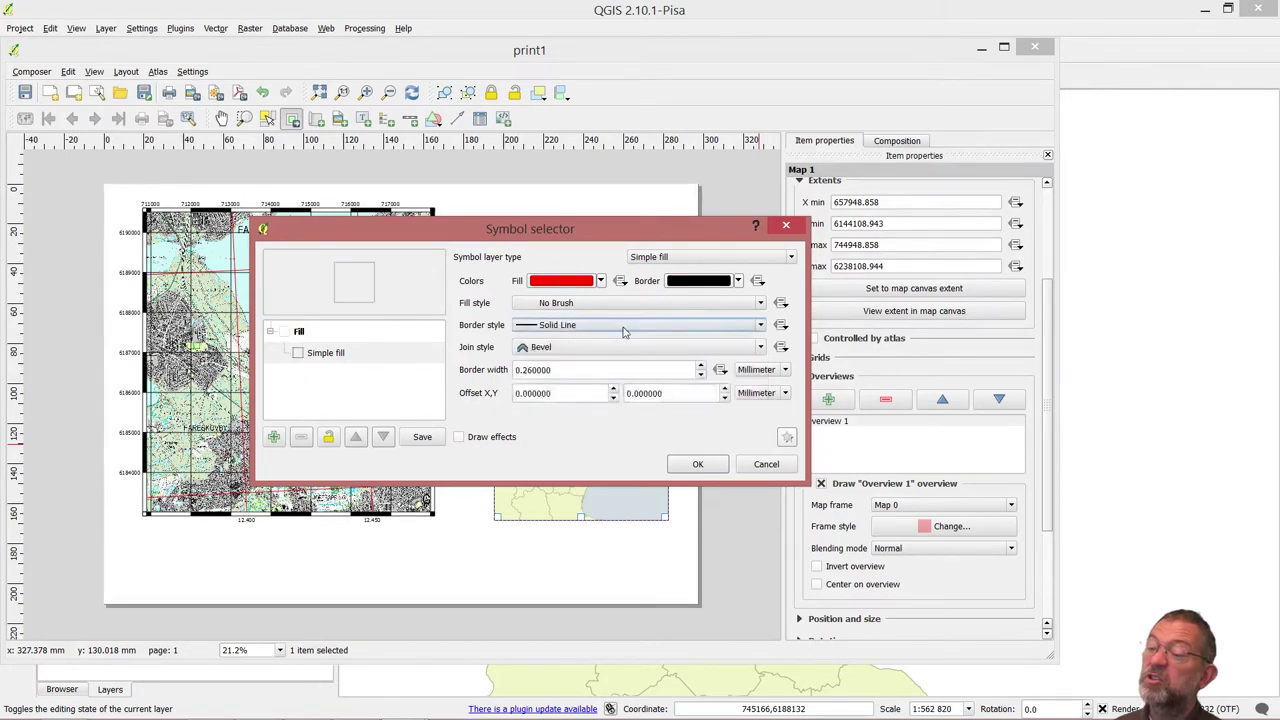
{"action": "left_click", "coordinate": [731, 284]}
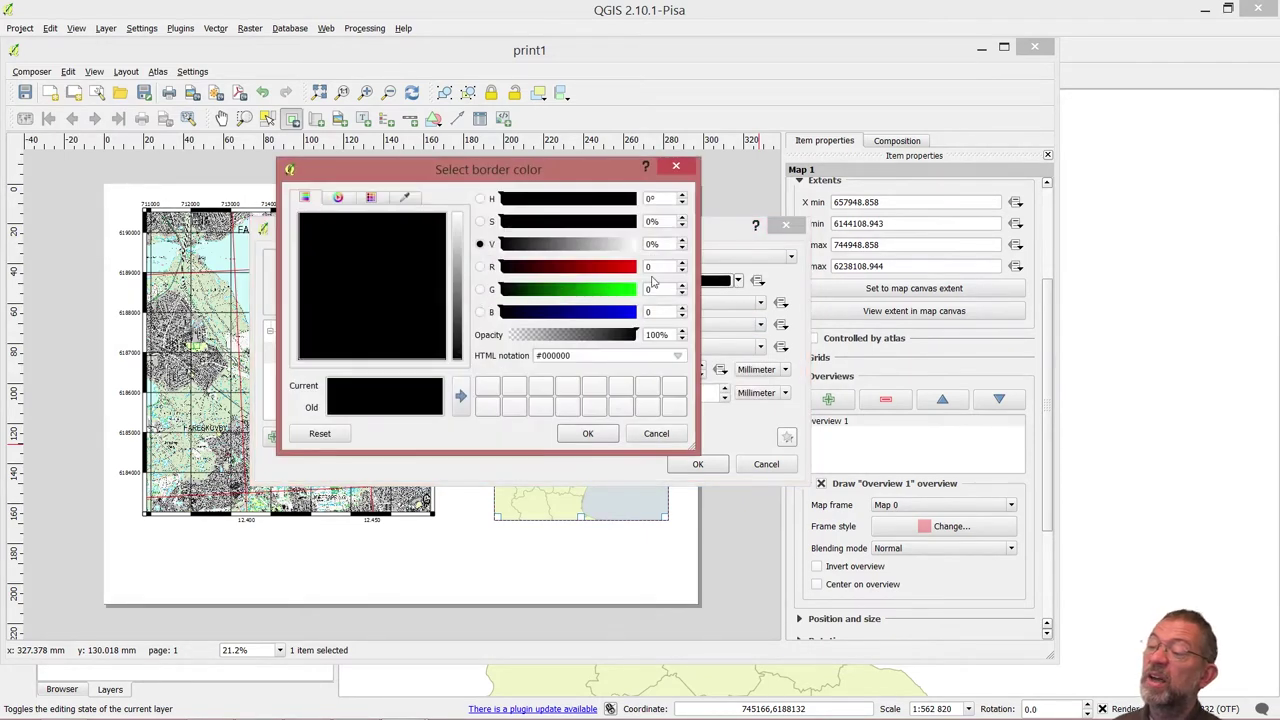
{"action": "left_click", "coordinate": [636, 267]}
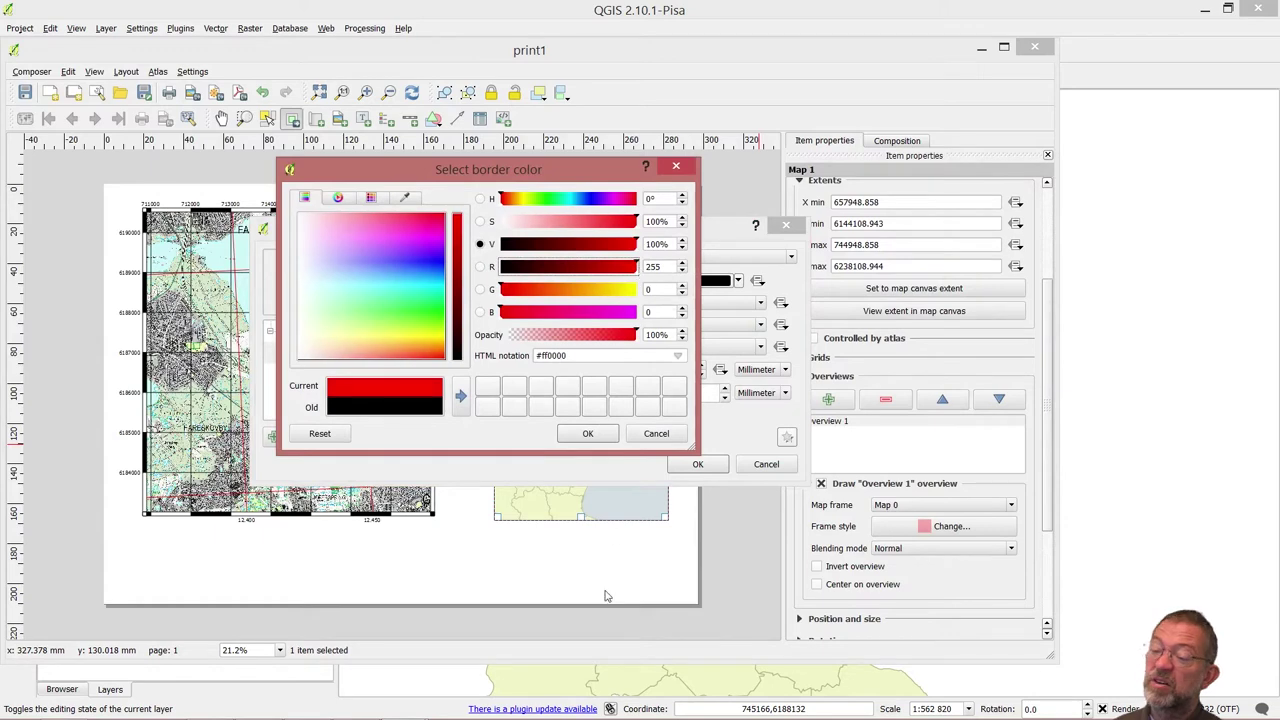
{"action": "left_click", "coordinate": [587, 433]}
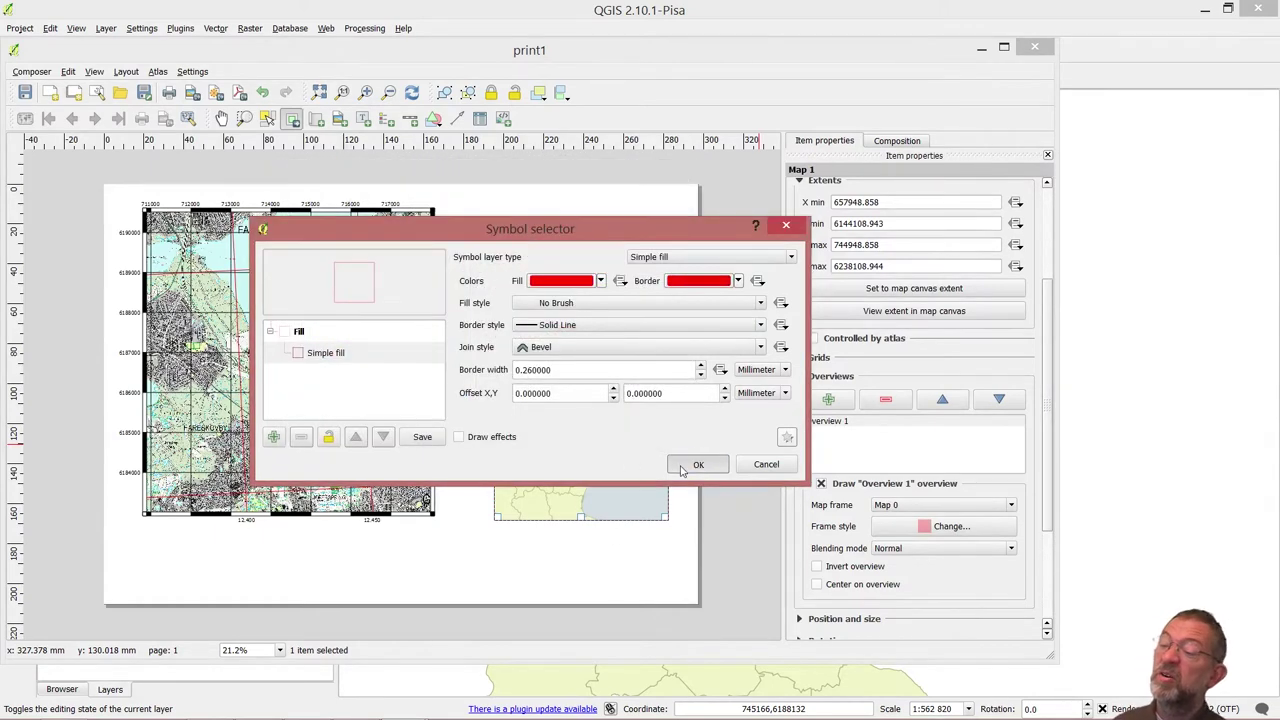
{"action": "left_click", "coordinate": [695, 465]}
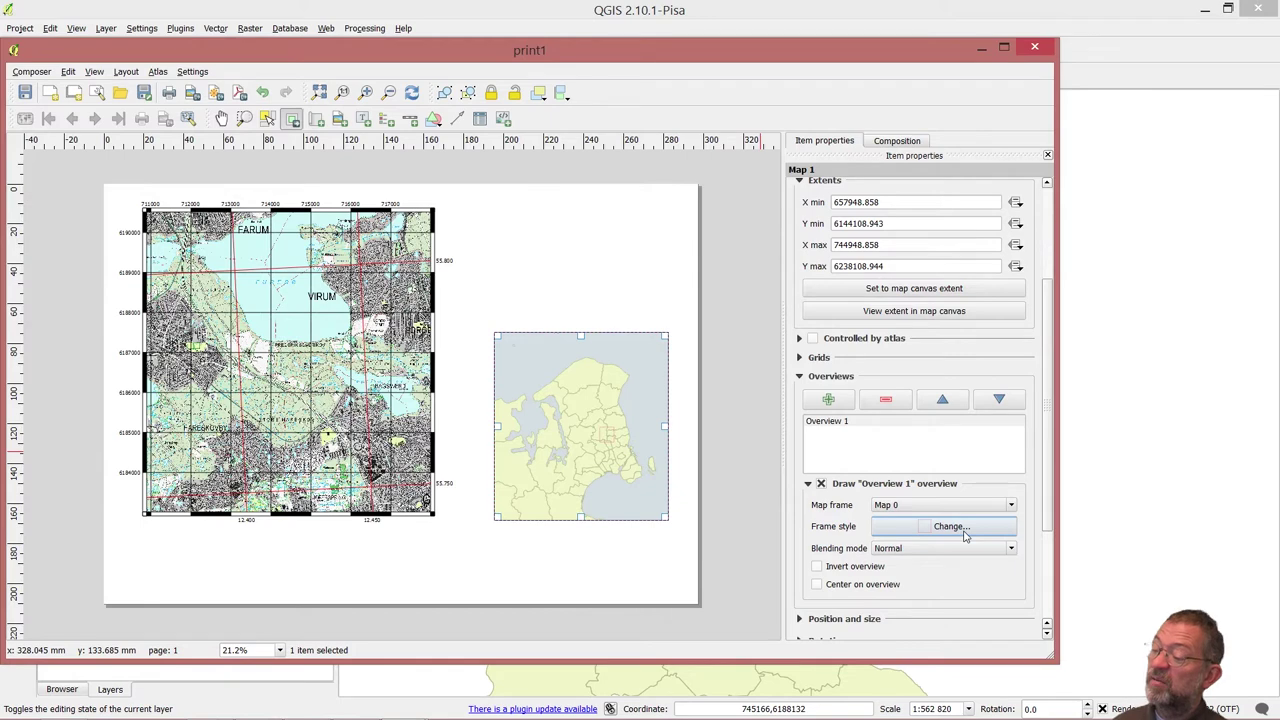
- Thicken the red frame border to 0.86
{"action": "left_click", "coordinate": [952, 527]}
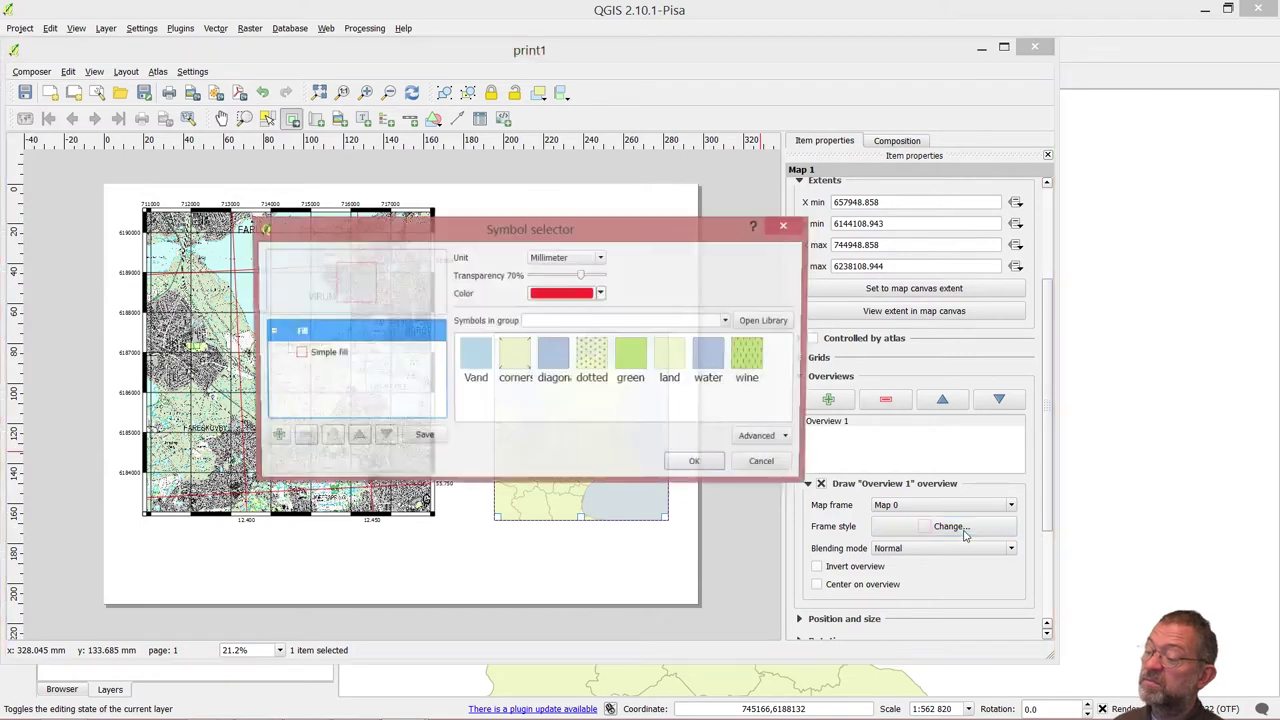
{"action": "left_click", "coordinate": [345, 356]}
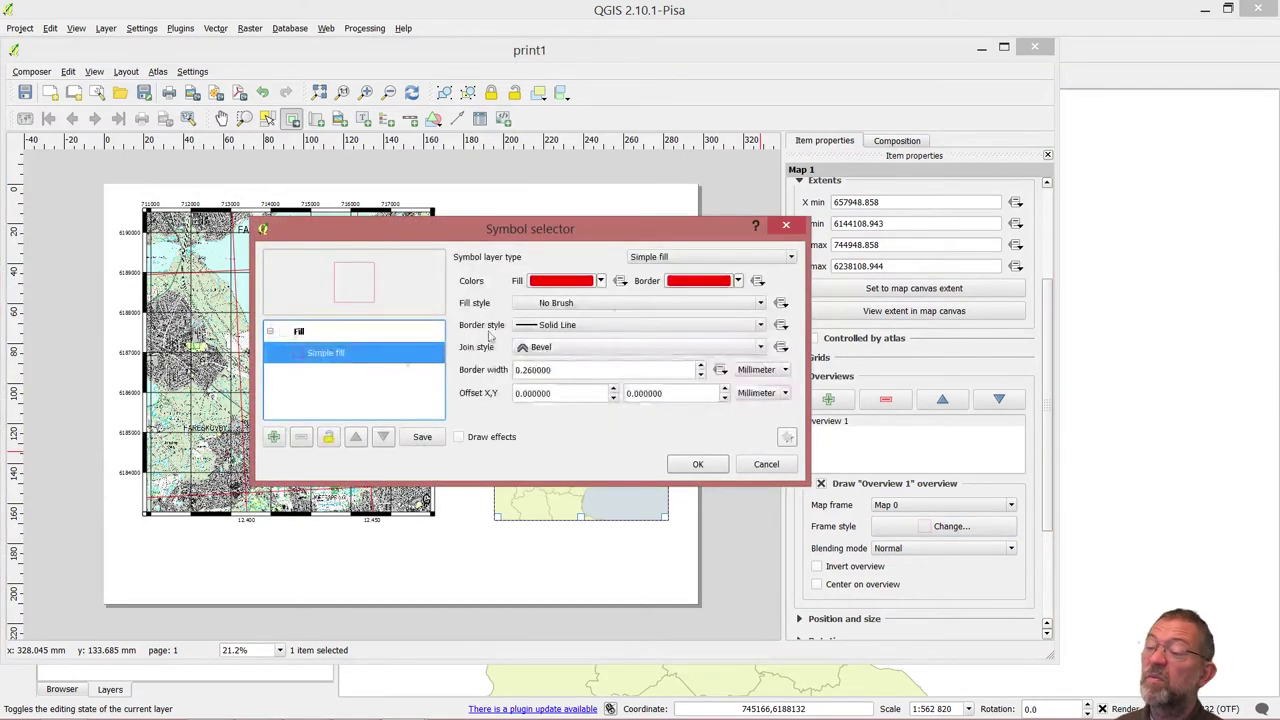
{"action": "left_click", "coordinate": [703, 366]}
{"action": "left_click", "coordinate": [703, 366]}
{"action": "left_click", "coordinate": [703, 366]}
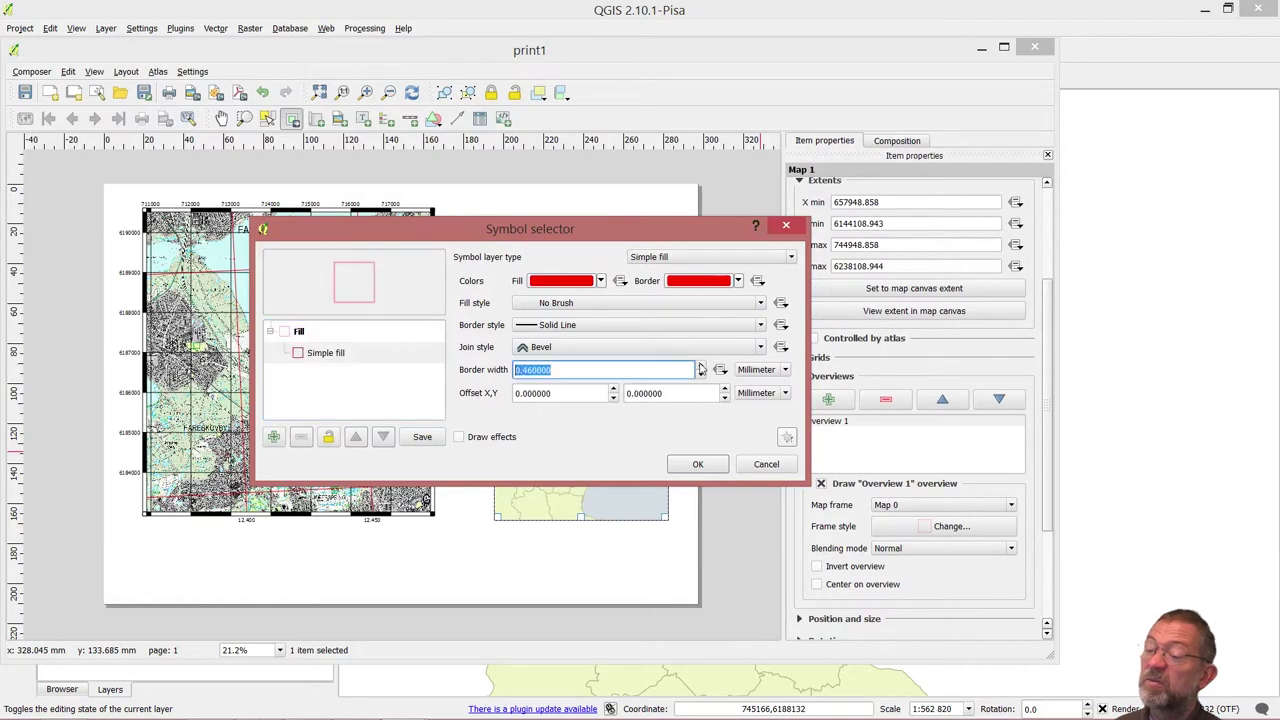
{"action": "left_click", "coordinate": [692, 463]}
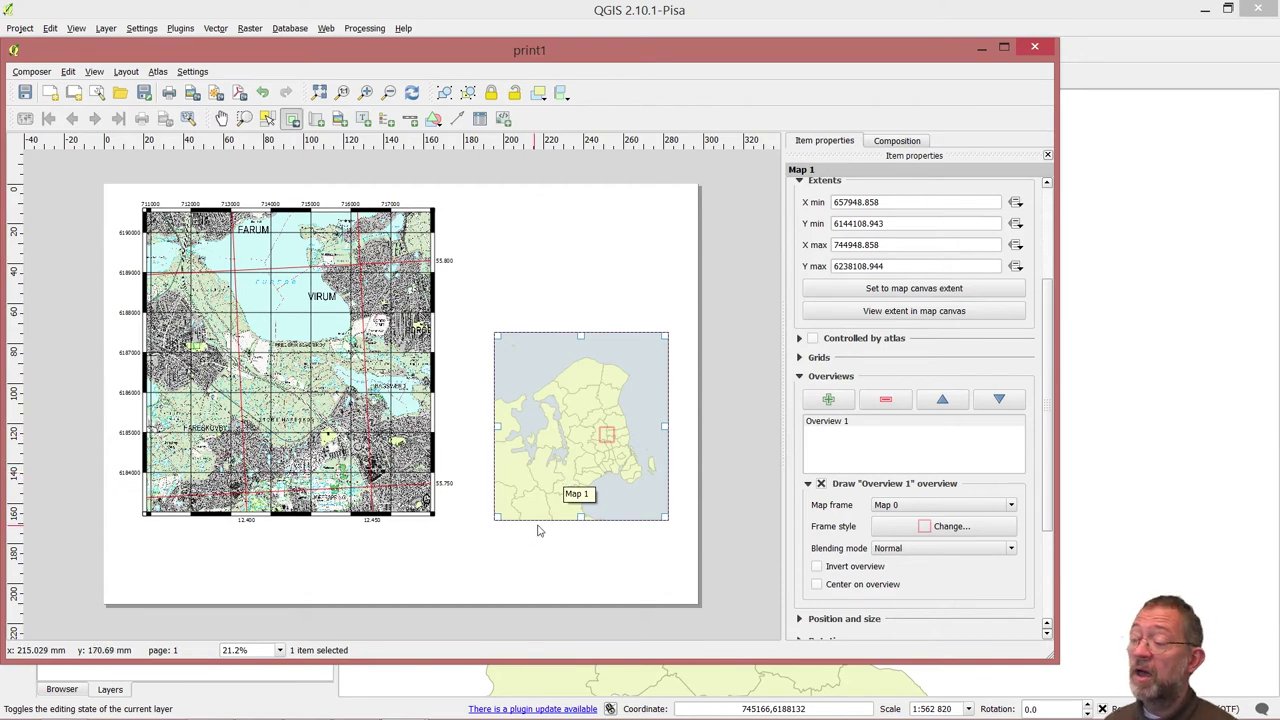
{"action": "key", "text": "alt+Tab"}
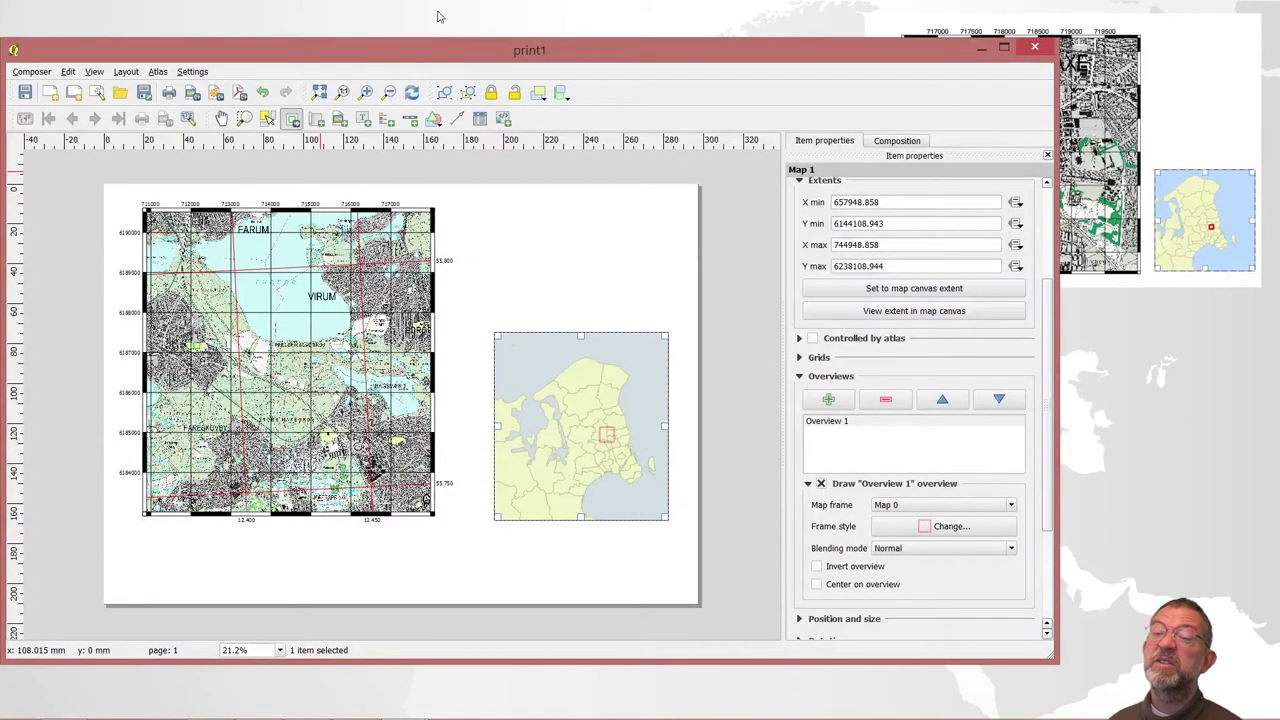
- Select the main topographic map to check its locked layers, then return to the QGIS window showing KOMMUNE_500k_2d
{"action": "left_click", "coordinate": [267, 118]}
{"action": "left_click", "coordinate": [290, 360]}
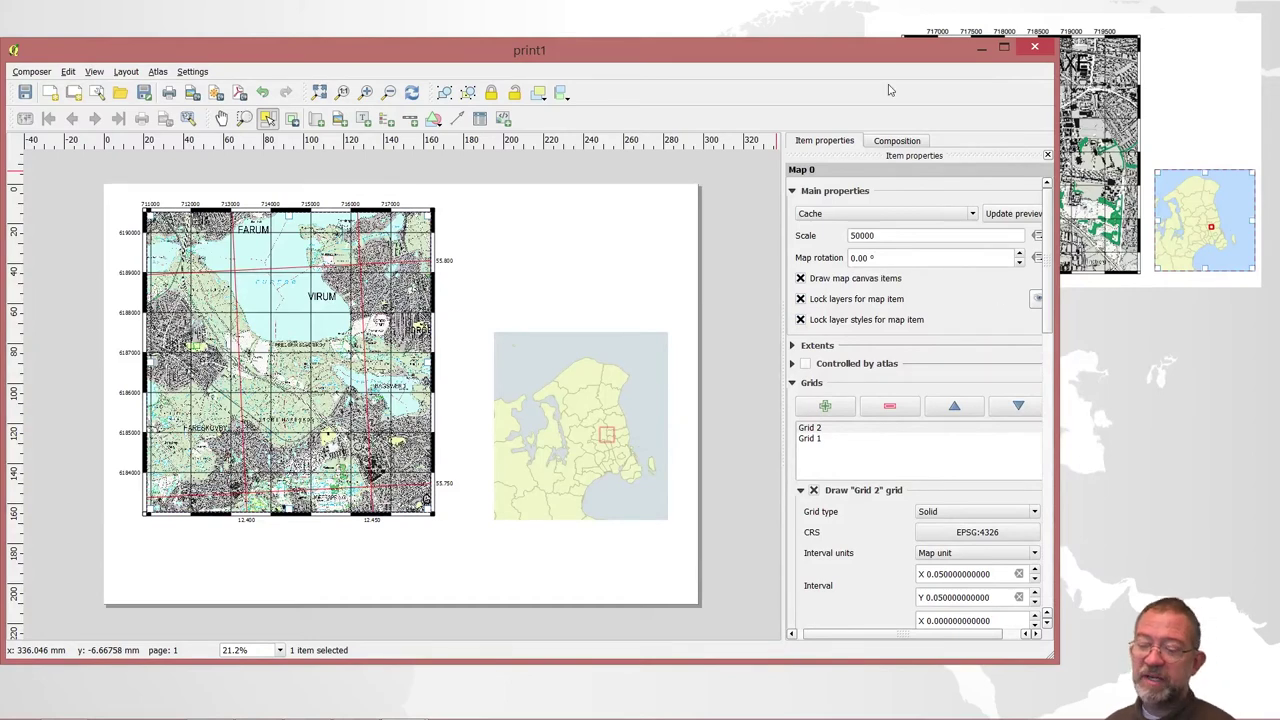
{"action": "key", "text": "alt+Tab"}
{"action": "key", "text": "alt+Tab"}
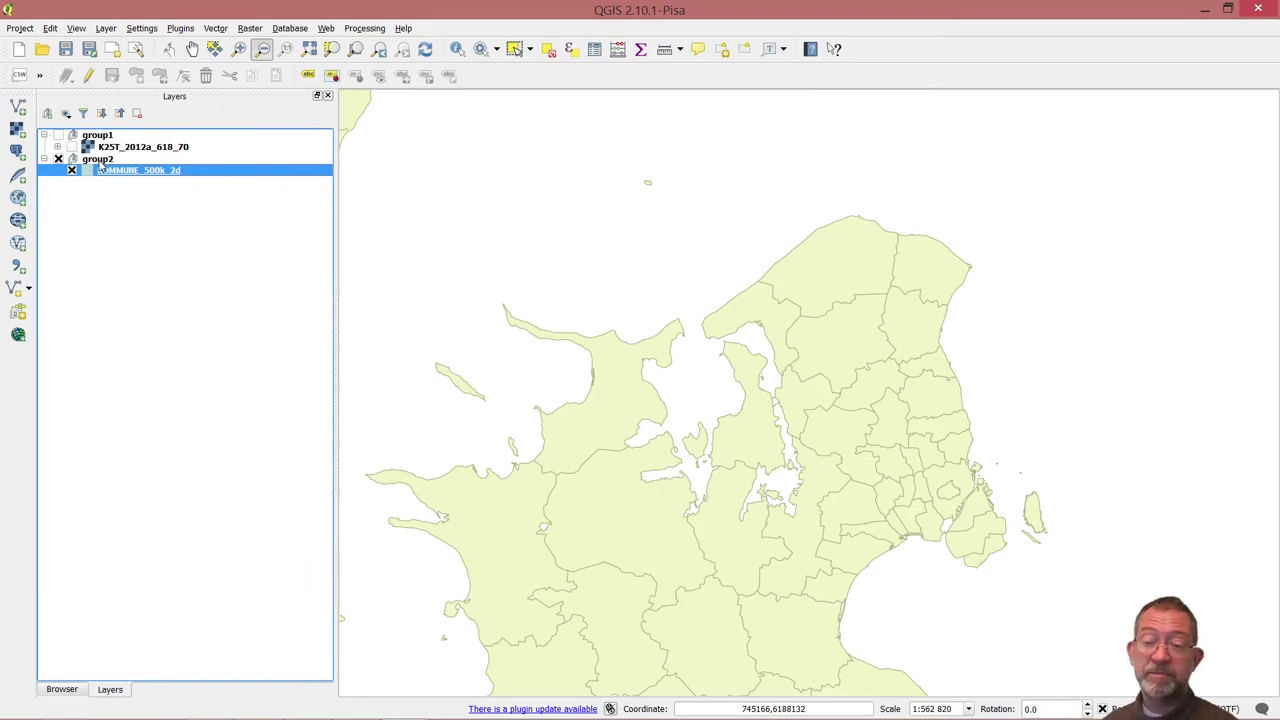
{"action": "key", "text": "alt+Tab"}
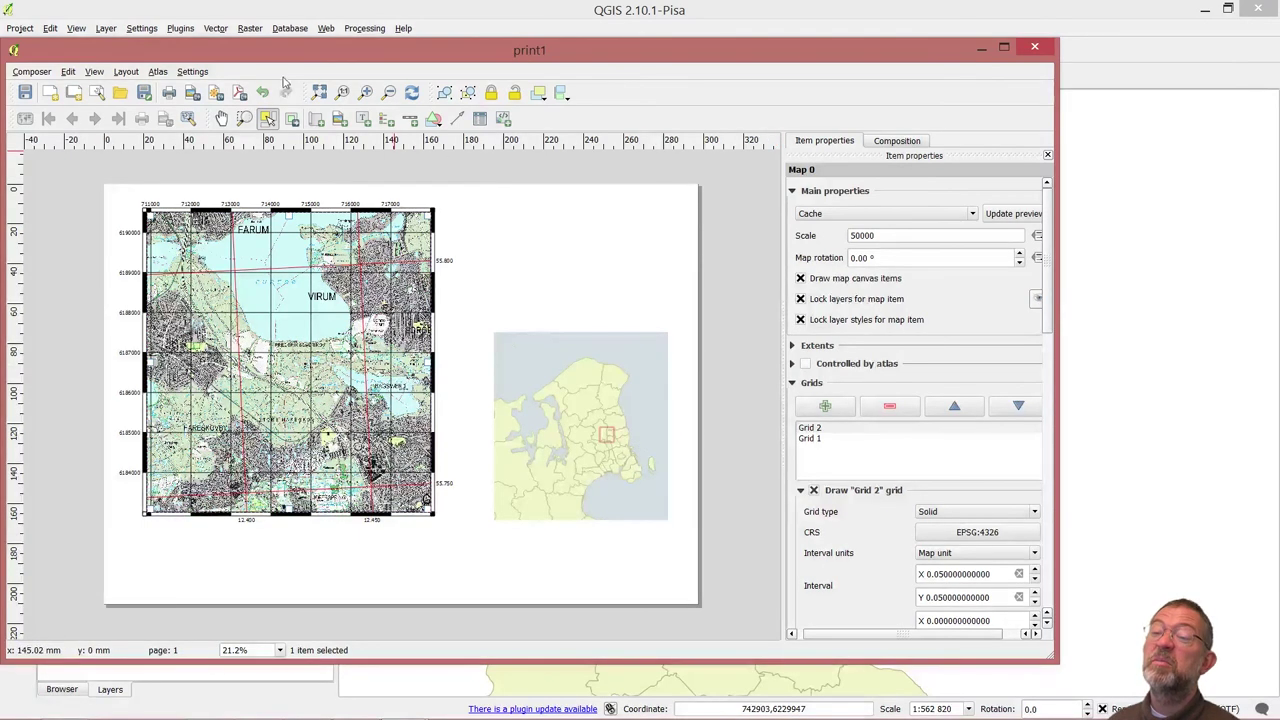
{"action": "left_click", "coordinate": [612, 378]}
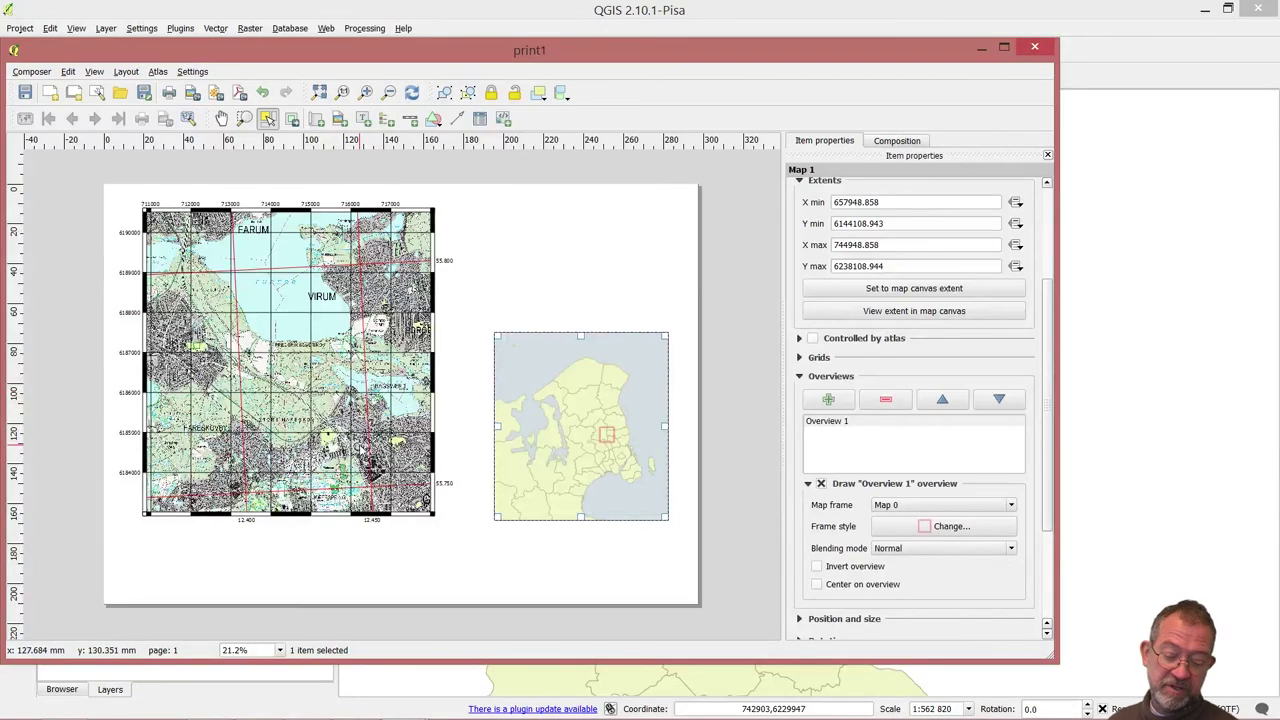
{"action": "key", "text": "alt+Tab"}
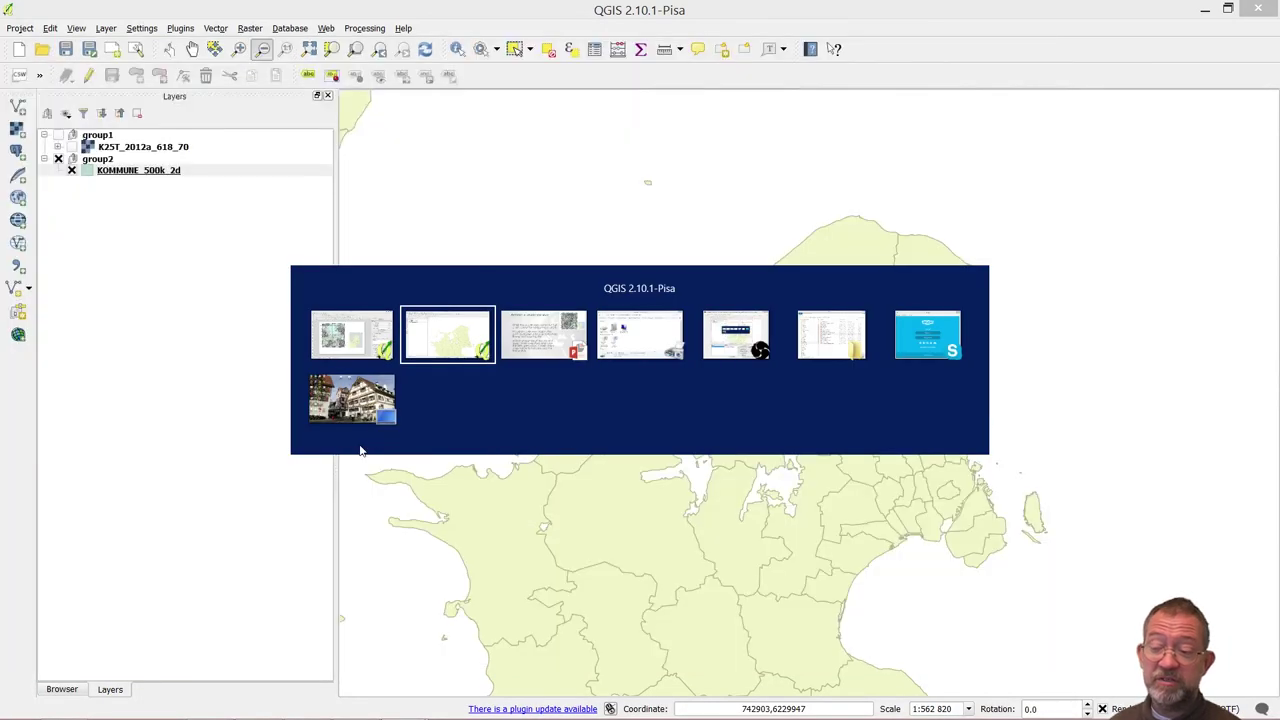